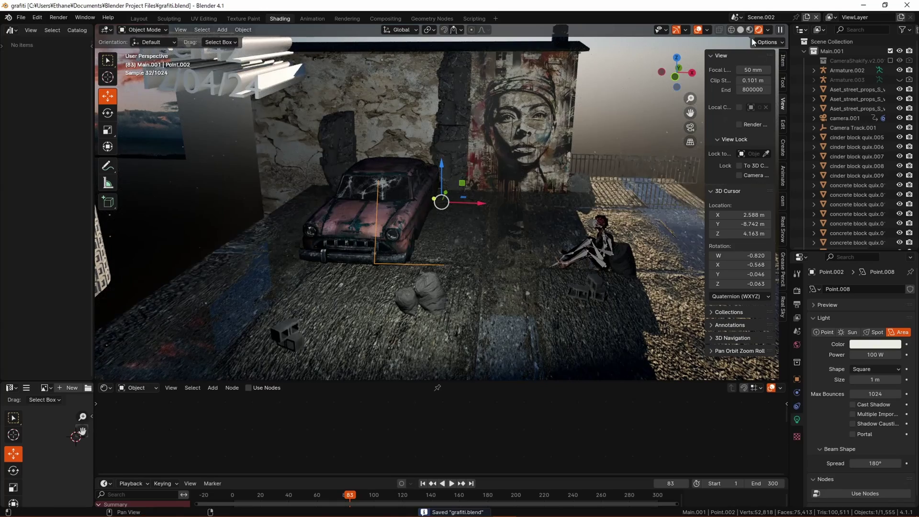
Step: Switch the viewport to solid shading to inspect the scene layout, and change it to material preview
{"action": "middle_click_drag", "start_coordinate": [647, 110], "coordinate": [474, 261]}
{"action": "left_click", "coordinate": [735, 18]}
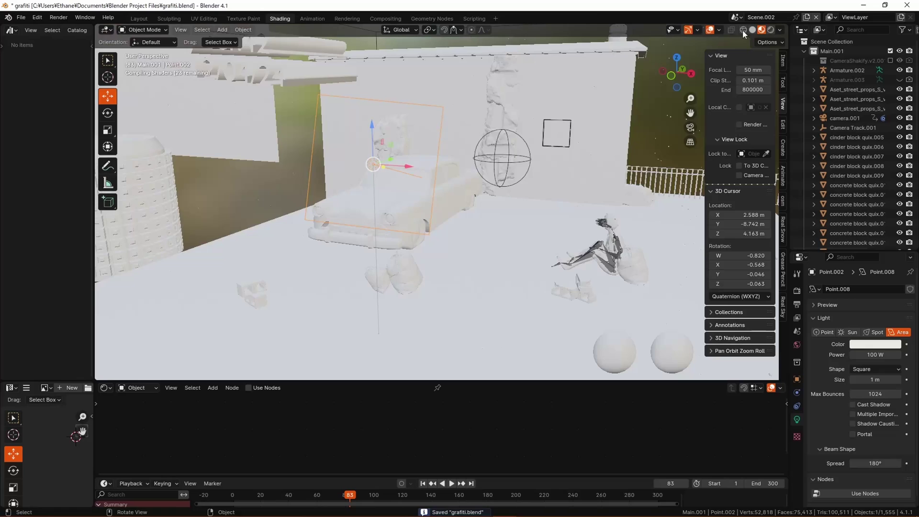
{"action": "left_click", "coordinate": [752, 30]}
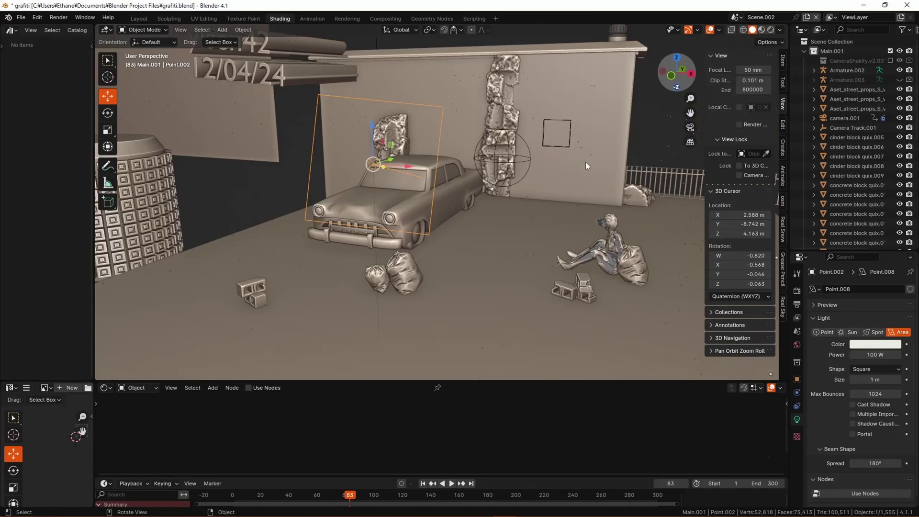
{"action": "scroll", "coordinate": [585, 162], "scroll_direction": "down", "scroll_amount": 3}
{"action": "mouse_move", "coordinate": [623, 127]}
{"action": "middle_mouse_down", "text": "shift"}
{"action": "mouse_move", "coordinate": [605, 167]}
{"action": "mouse_move", "coordinate": [616, 185]}
{"action": "mouse_move", "coordinate": [545, 237]}
{"action": "mouse_move", "coordinate": [480, 201]}
{"action": "mouse_move", "coordinate": [516, 175]}
{"action": "mouse_move", "coordinate": [515, 188]}
{"action": "middle_mouse_up", "text": "shift"}
{"action": "left_click", "coordinate": [762, 29]}
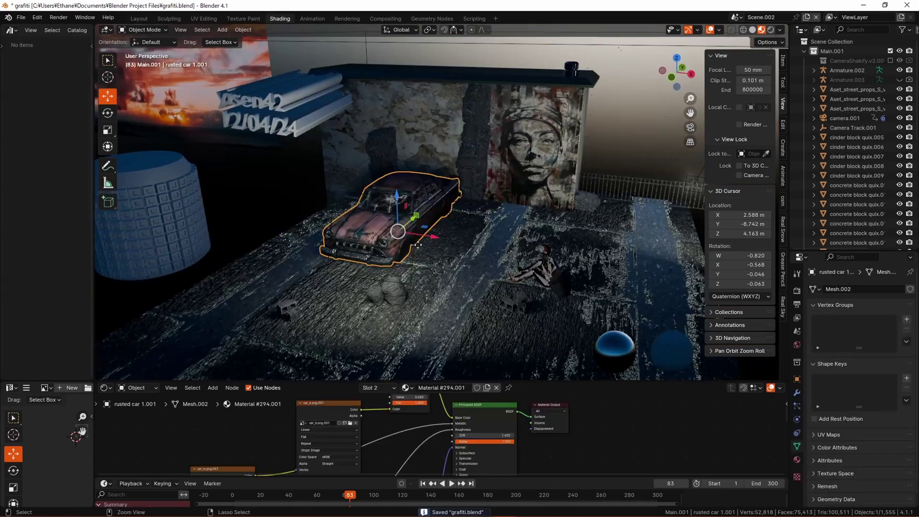
Step: Save the project and examine the area light beside the mural wall and fence
{"action": "left_click", "coordinate": [374, 256]}
{"action": "middle_click_drag", "start_coordinate": [374, 256], "coordinate": [498, 203]}
{"action": "key", "text": "ctrl+s"}
{"action": "key", "text": "ctrl+s"}
{"action": "scroll", "coordinate": [500, 249], "scroll_direction": "up", "scroll_amount": 2}
{"action": "scroll", "coordinate": [509, 218], "scroll_direction": "up", "scroll_amount": 2}
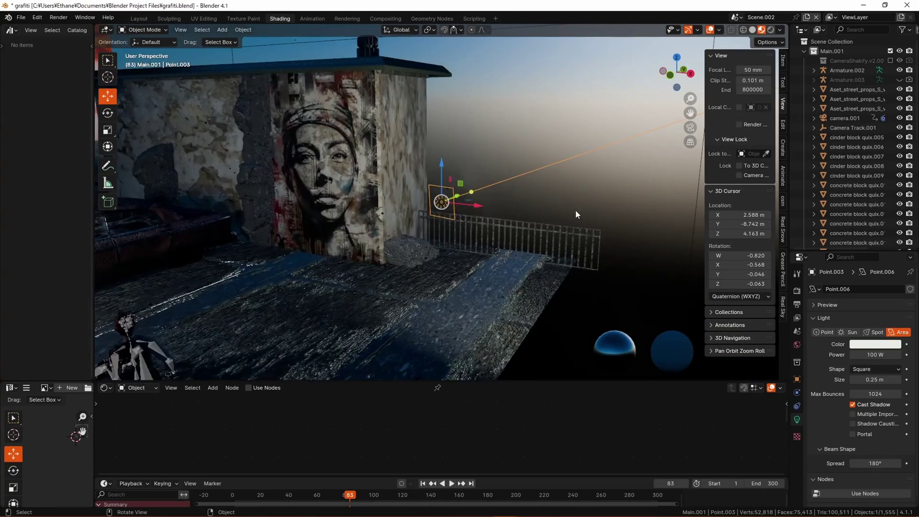
Step: Look through the scene camera and show the viewport in rendered shading
{"action": "middle_click_drag", "start_coordinate": [510, 181], "coordinate": [517, 181]}
{"action": "scroll", "coordinate": [324, 148], "scroll_direction": "up", "scroll_amount": 3}
{"action": "middle_click_drag", "start_coordinate": [390, 179], "coordinate": [372, 182]}
{"action": "key", "text": "KP_0"}
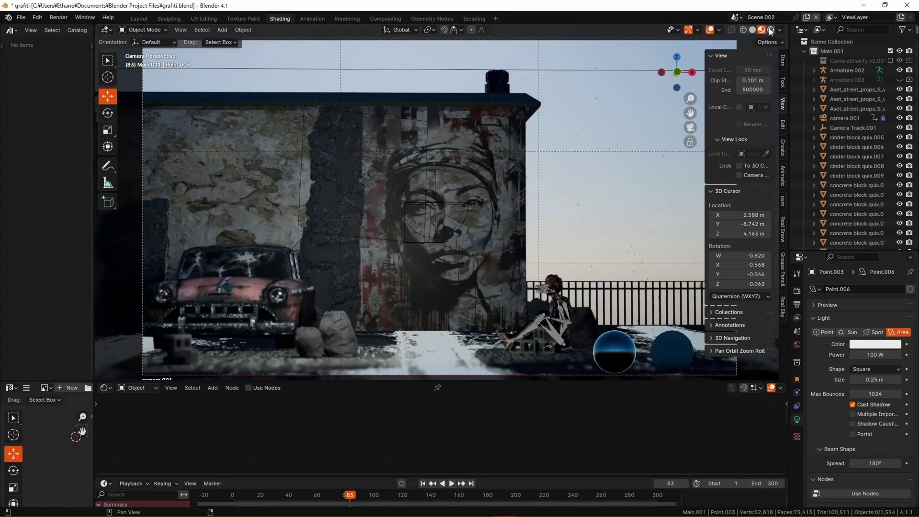
{"action": "left_click", "coordinate": [770, 29]}
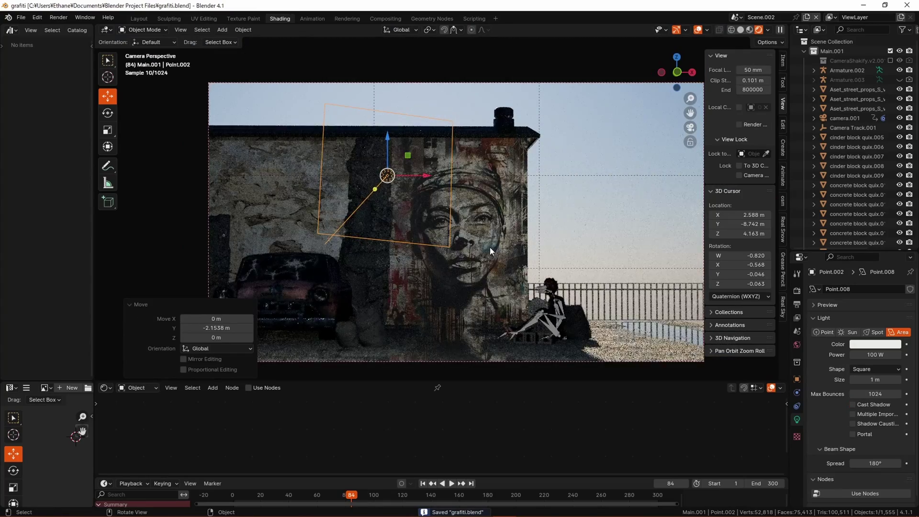
Step: Reposition the 1 m area light in front of the building, judging its effect from the camera view
{"action": "middle_click_drag", "start_coordinate": [403, 166], "coordinate": [354, 209]}
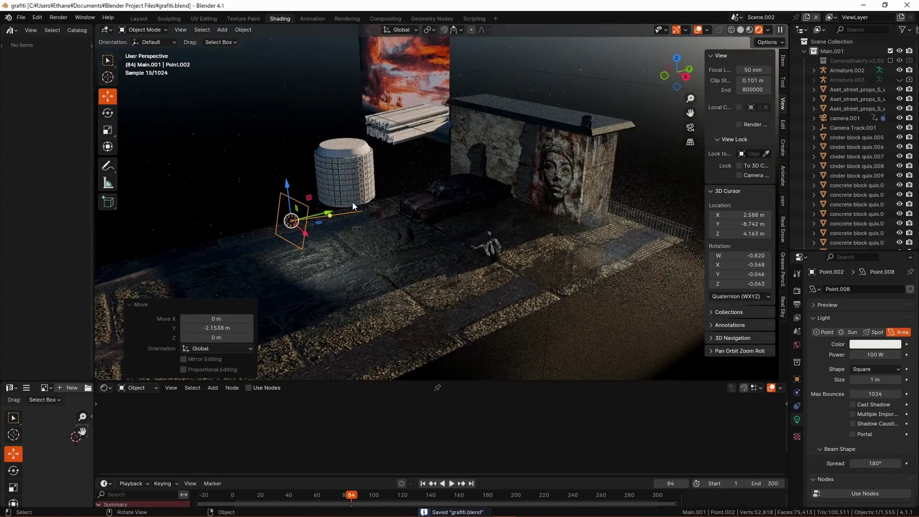
{"action": "key", "text": "KP_0"}
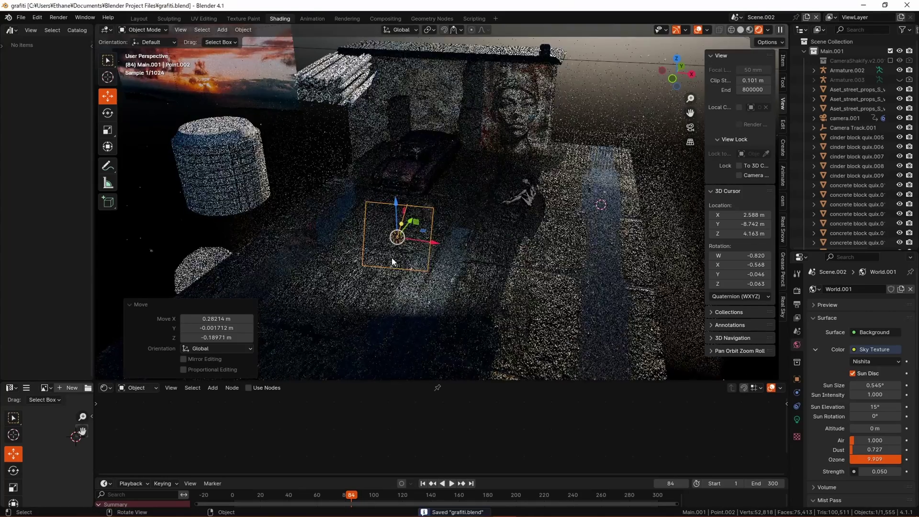
{"action": "left_click_drag", "start_coordinate": [397, 237], "coordinate": [424, 149]}
{"action": "key", "text": "KP_0"}
{"action": "key", "text": "g"}
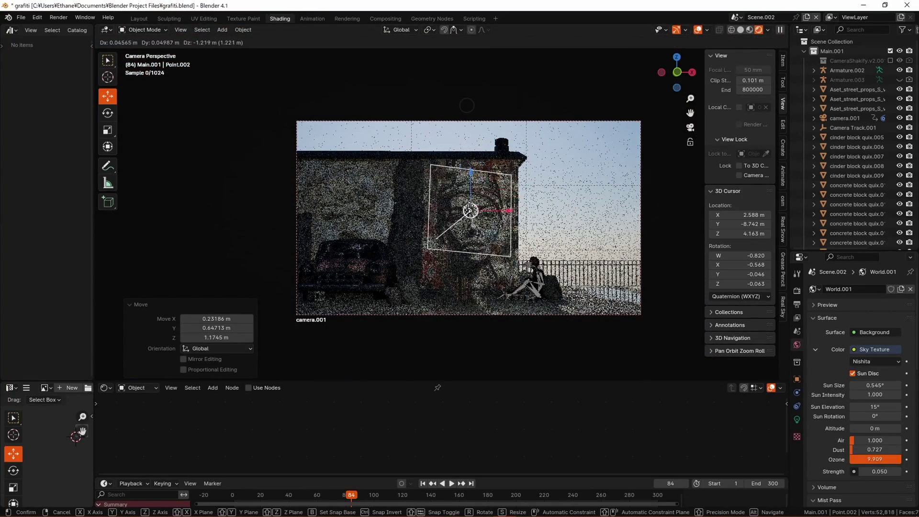
{"action": "left_click", "coordinate": [460, 205]}
{"action": "key", "text": "g"}
{"action": "left_click", "coordinate": [437, 130]}
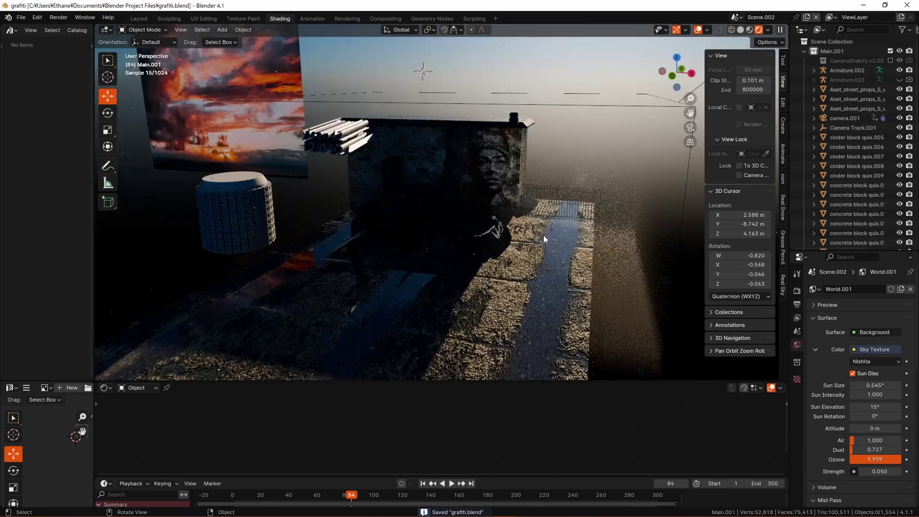
Step: Save the project and examine the building's sky lighting from outside the camera view
{"action": "key", "text": "KP_0"}
{"action": "key", "text": "ctrl+s"}
{"action": "middle_click_drag", "start_coordinate": [538, 221], "coordinate": [648, 292], "text": "shift"}
{"action": "key", "text": "KP_0"}
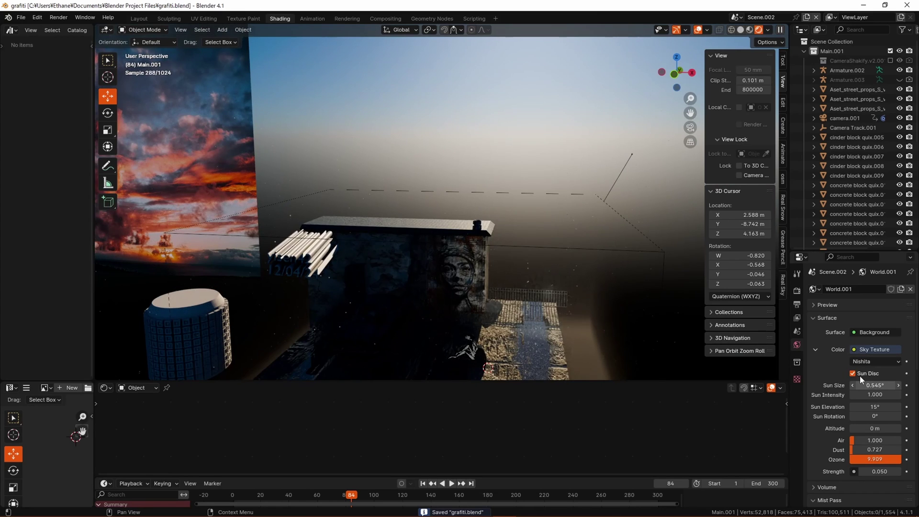
Step: Try a sun elevation of 3.3° on the world's sky texture, undo it, and save the project
{"action": "key", "text": "KP_0"}
{"action": "left_click_drag", "start_coordinate": [875, 406], "coordinate": [846, 407]}
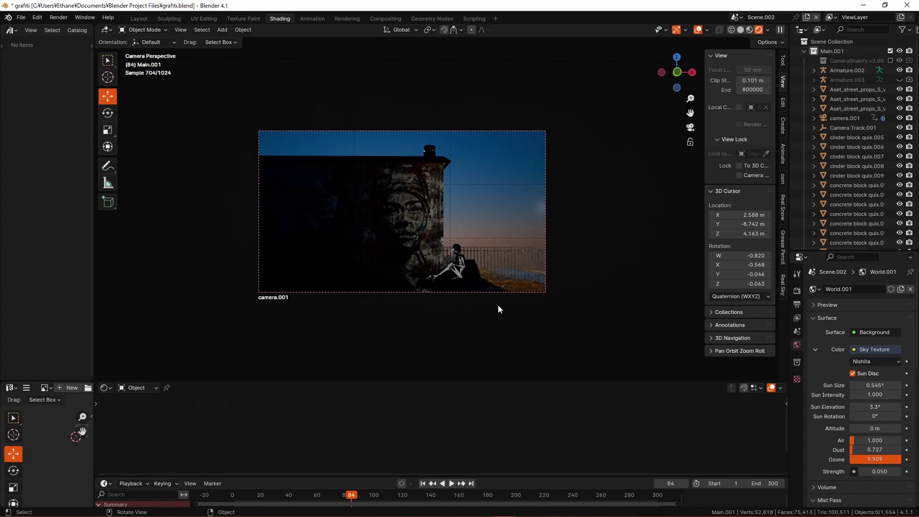
{"action": "key", "text": "ctrl+z"}
{"action": "key", "text": "ctrl+s"}
Step: Replace the Sky Texture on the world background color with an Environment Texture
{"action": "scroll", "coordinate": [542, 324], "scroll_direction": "up", "scroll_amount": 2}
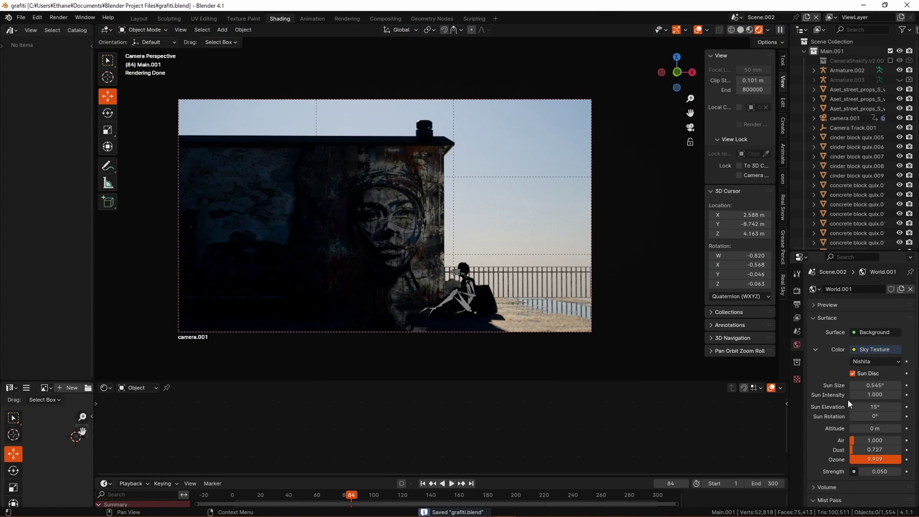
{"action": "scroll", "coordinate": [868, 433], "scroll_direction": "down", "scroll_amount": 2}
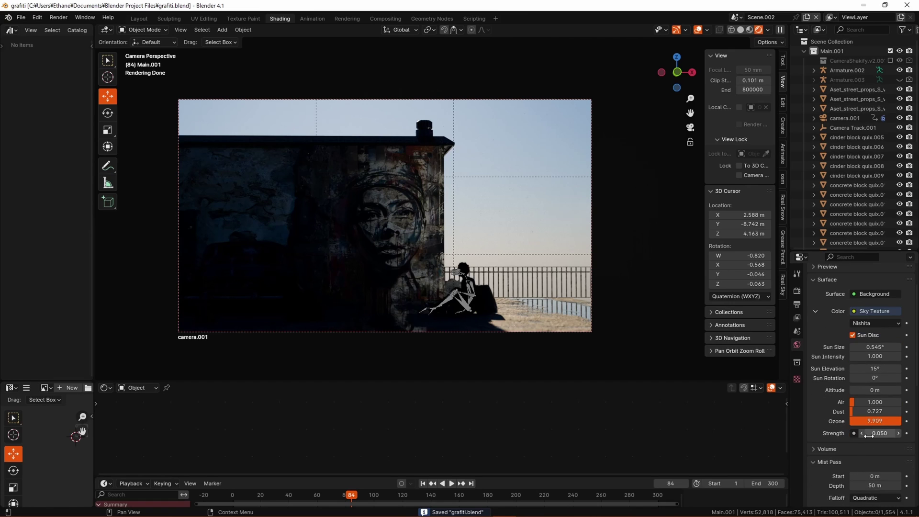
{"action": "left_click", "coordinate": [857, 312]}
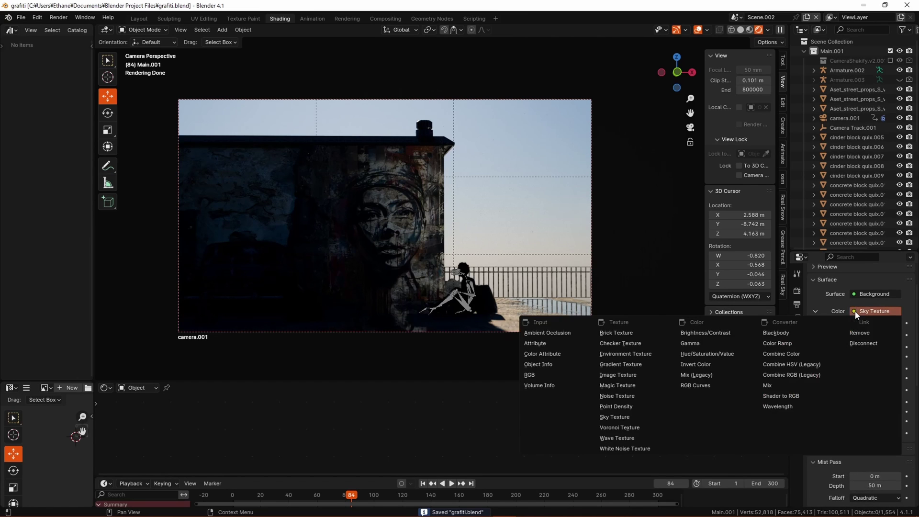
{"action": "left_click", "coordinate": [646, 354]}
Step: Load "firey portrait ocean sky.jpg" from the HDRIs & Backgrounds folder as the world's environment image
{"action": "left_click", "coordinate": [894, 324]}
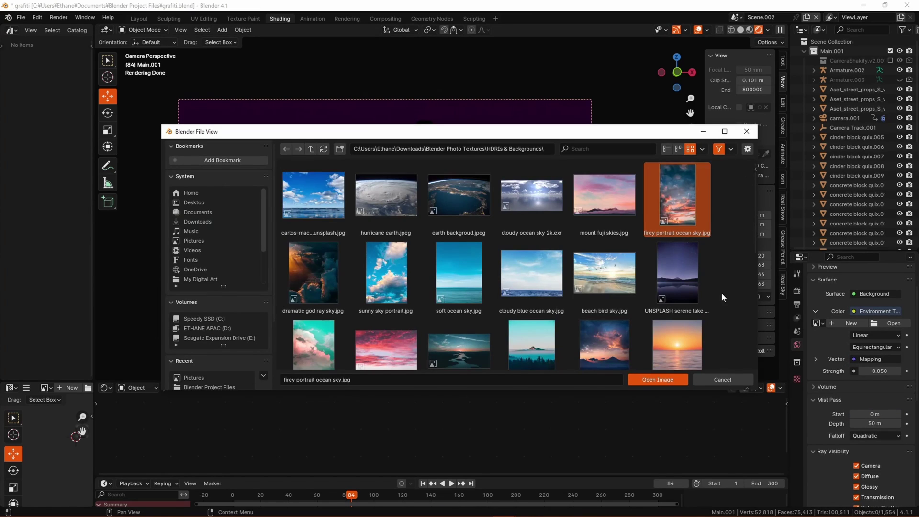
{"action": "scroll", "coordinate": [621, 300], "scroll_direction": "down", "scroll_amount": 3}
{"action": "scroll", "coordinate": [630, 316], "scroll_direction": "down", "scroll_amount": 2}
{"action": "scroll", "coordinate": [656, 334], "scroll_direction": "up", "scroll_amount": 5}
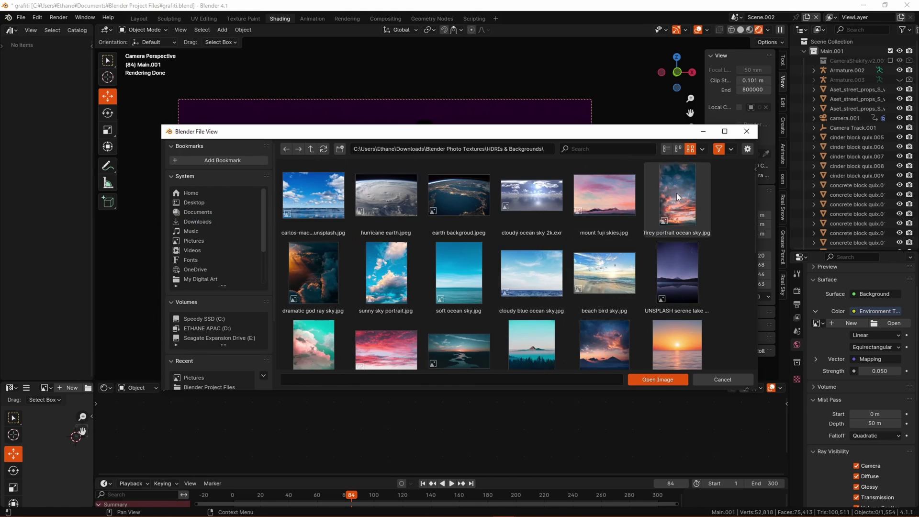
{"action": "scroll", "coordinate": [627, 311], "scroll_direction": "down", "scroll_amount": 4}
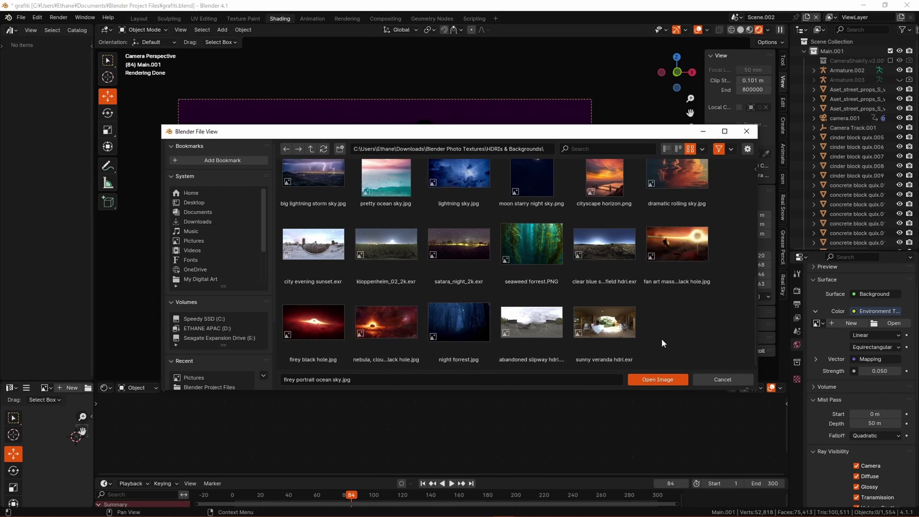
{"action": "scroll", "coordinate": [665, 340], "scroll_direction": "up", "scroll_amount": 1}
{"action": "scroll", "coordinate": [666, 340], "scroll_direction": "up", "scroll_amount": 3}
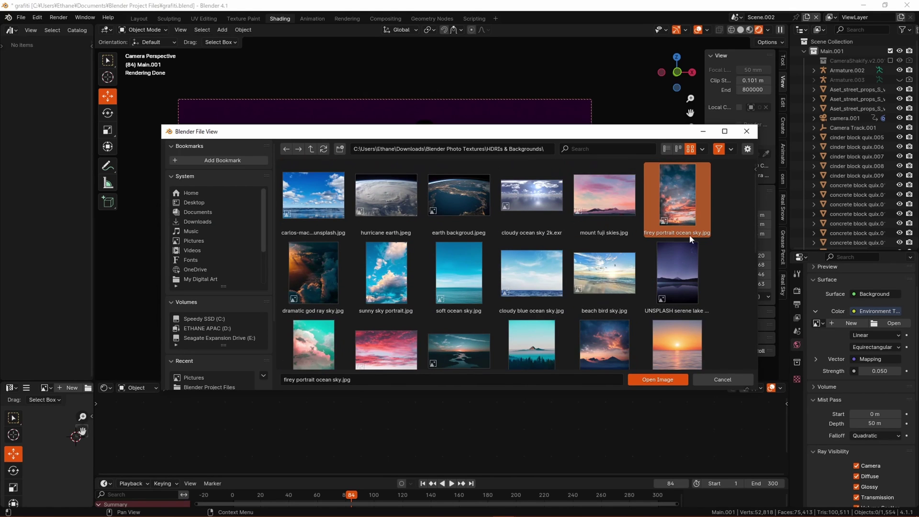
{"action": "left_click", "coordinate": [658, 379]}
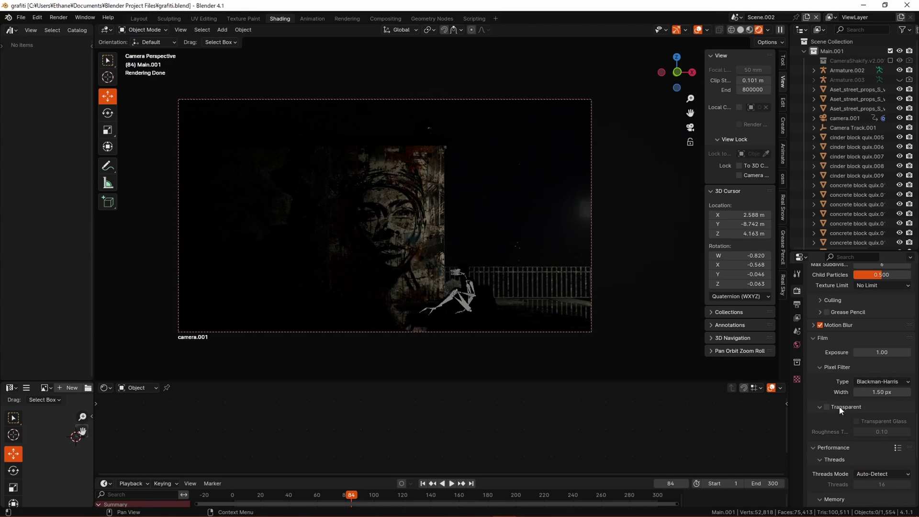
Step: Enable the transparent film background in the render settings
{"action": "left_click", "coordinate": [840, 407]}
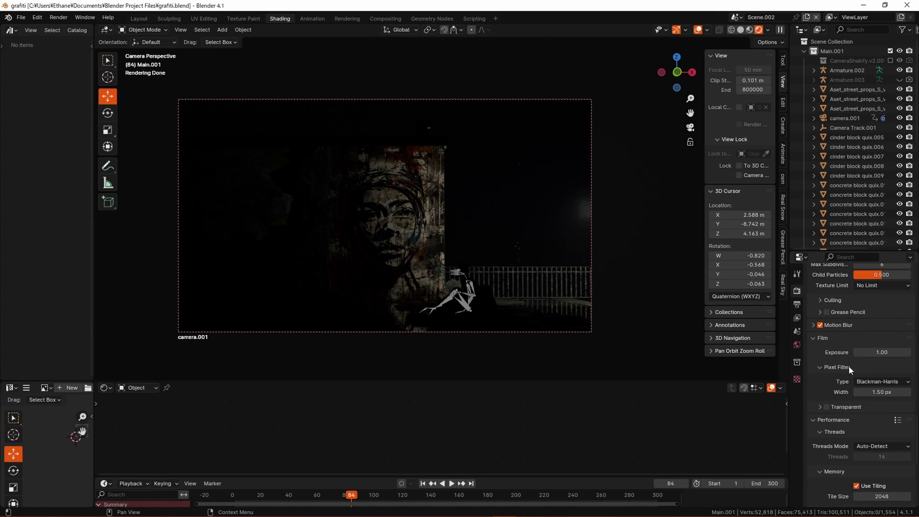
{"action": "left_click", "coordinate": [843, 408]}
Step: Set the world background strength to 3.8 and save the project
{"action": "left_click", "coordinate": [797, 345]}
{"action": "scroll", "coordinate": [862, 405], "scroll_direction": "up", "scroll_amount": 10}
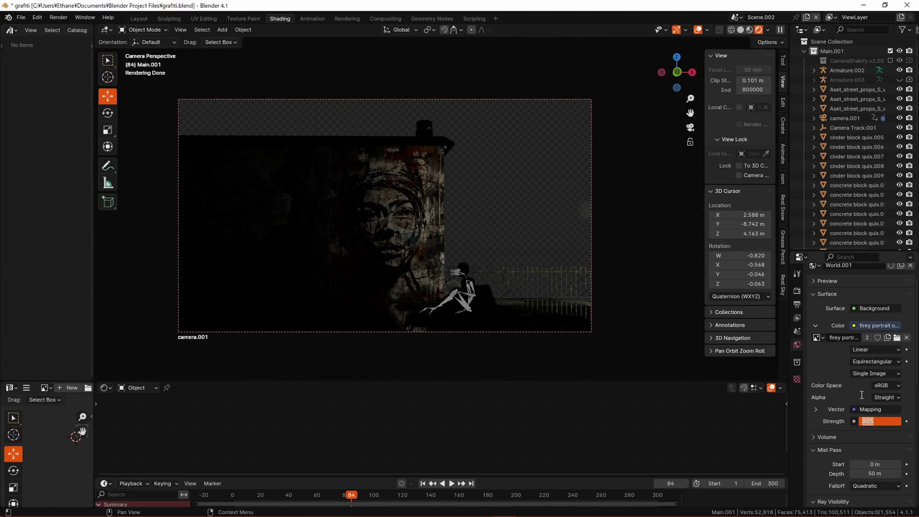
{"action": "key", "text": "Return"}
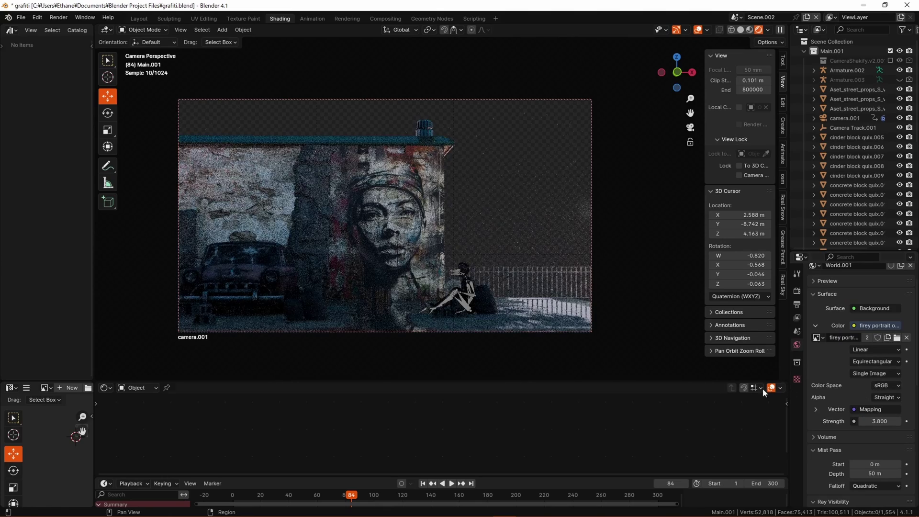
{"action": "key", "text": "ctrl+s"}
Step: Examine how the environment image lights the mural, wall and rusted car in the camera view
{"action": "middle_click_drag", "start_coordinate": [460, 269], "coordinate": [546, 184]}
{"action": "left_click", "coordinate": [526, 182]}
{"action": "key", "text": "KP_Decimal"}
{"action": "left_click", "coordinate": [546, 183]}
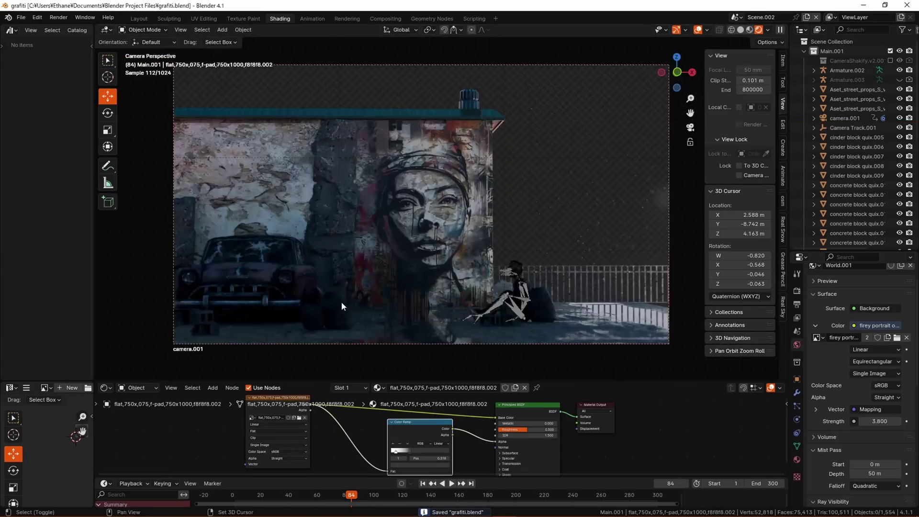
{"action": "middle_click_drag", "start_coordinate": [341, 300], "coordinate": [506, 150], "text": "shift"}
{"action": "scroll", "coordinate": [507, 150], "scroll_direction": "up", "scroll_amount": 5}
{"action": "scroll", "coordinate": [451, 293], "scroll_direction": "down", "scroll_amount": 4}
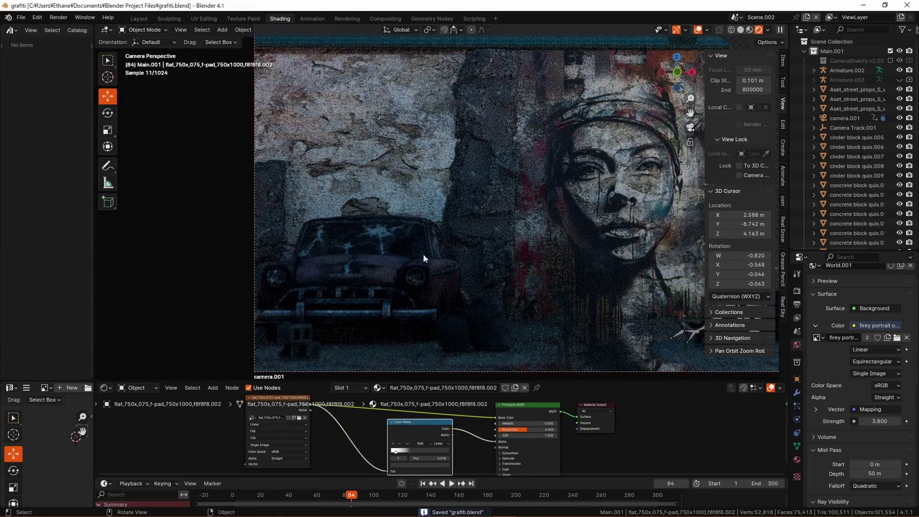
{"action": "middle_click_drag", "start_coordinate": [567, 221], "coordinate": [448, 266], "text": "shift"}
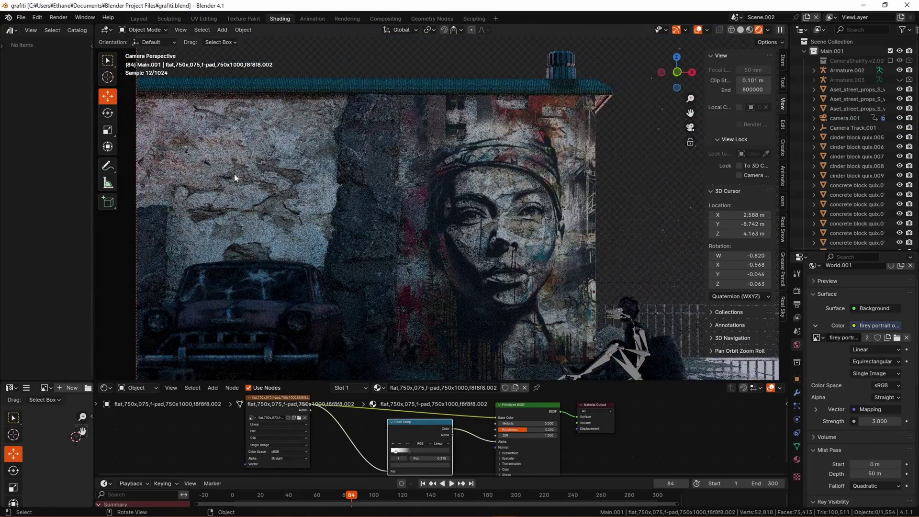
{"action": "scroll", "coordinate": [659, 193], "scroll_direction": "down", "scroll_amount": 1}
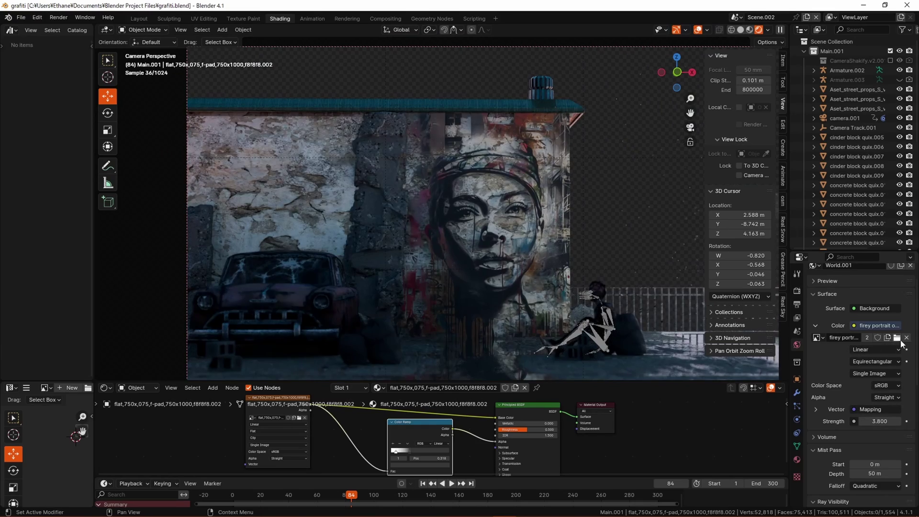
Step: Try a Sky Texture as the world color in place of the environment image and check the camera view
{"action": "left_click", "coordinate": [874, 328]}
{"action": "left_click", "coordinate": [709, 372]}
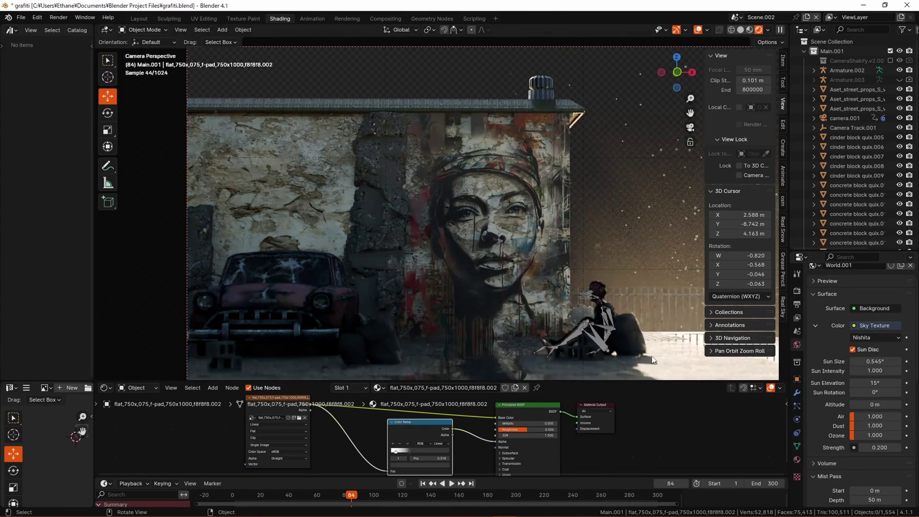
{"action": "scroll", "coordinate": [607, 311], "scroll_direction": "down", "scroll_amount": 1}
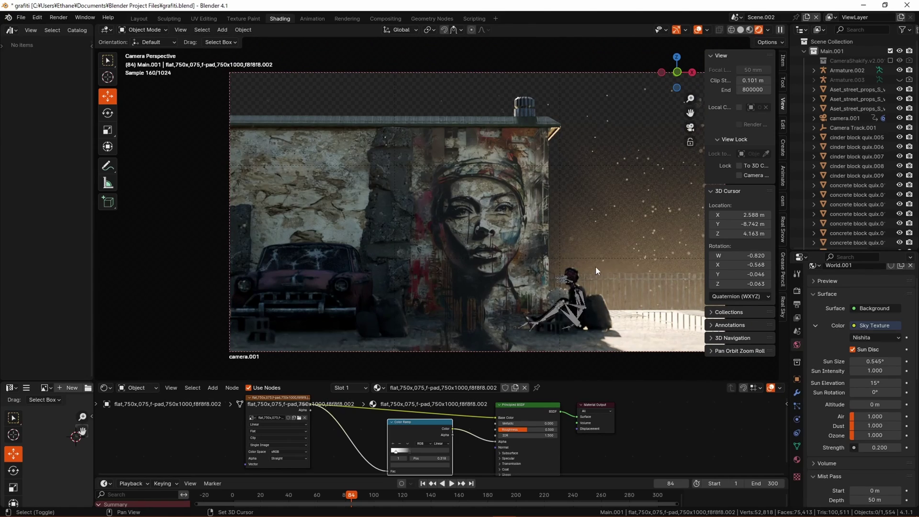
{"action": "scroll", "coordinate": [588, 269], "scroll_direction": "up", "scroll_amount": 1}
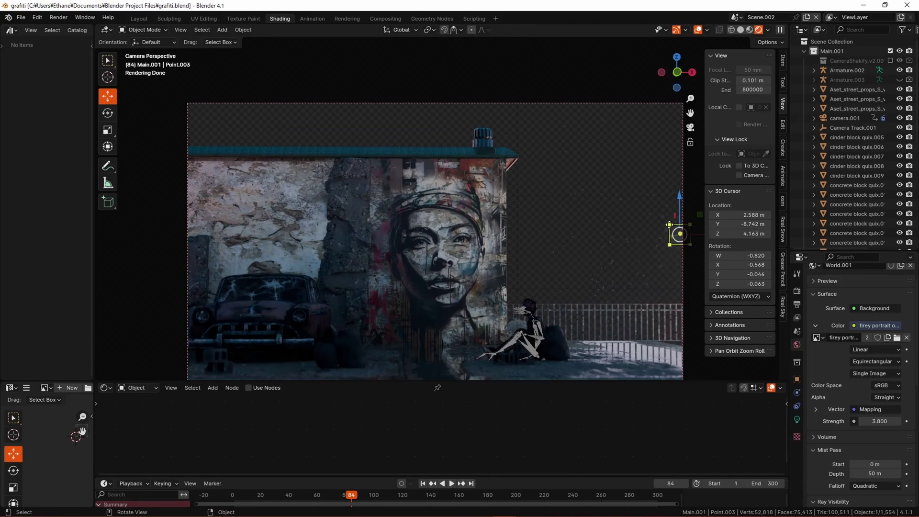
Step: Reposition the 0.25 m area light beside the fence and check it from outside the camera view
{"action": "left_click_drag", "start_coordinate": [679, 235], "coordinate": [601, 242]}
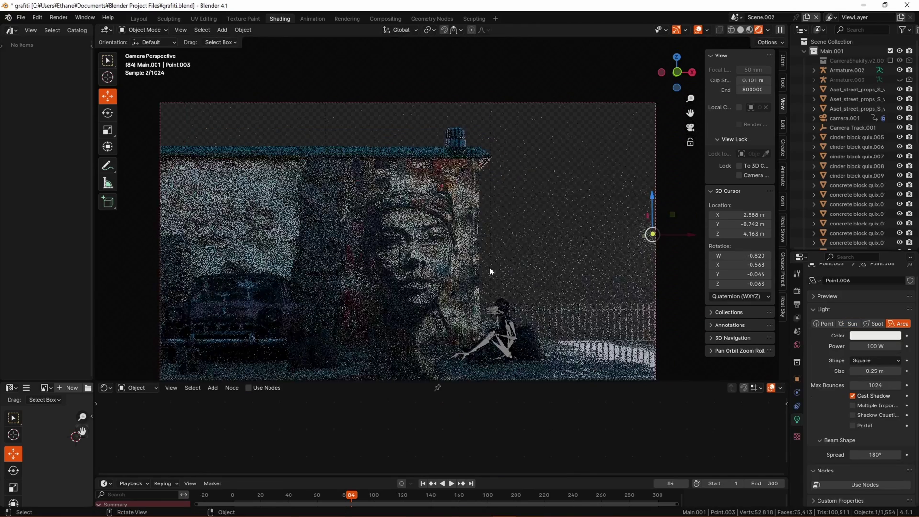
{"action": "scroll", "coordinate": [489, 268], "scroll_direction": "down", "scroll_amount": 2}
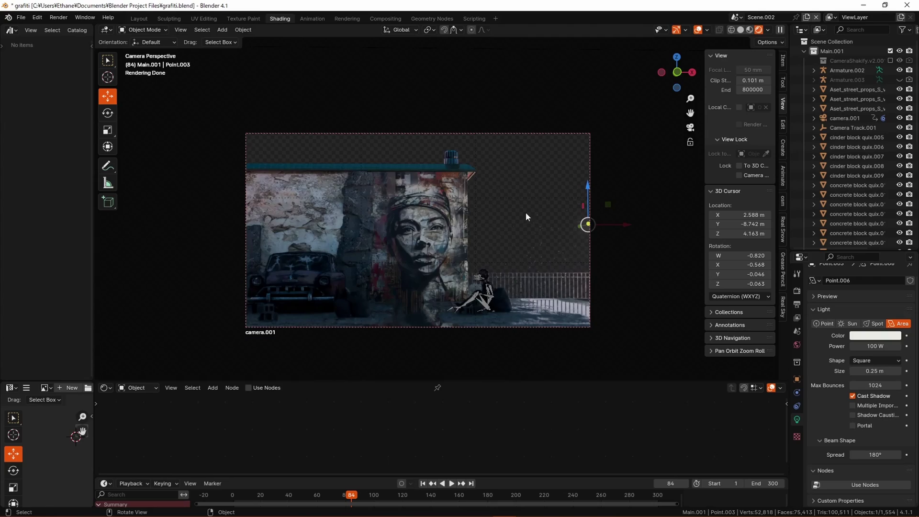
{"action": "middle_click_drag", "start_coordinate": [526, 216], "coordinate": [469, 278]}
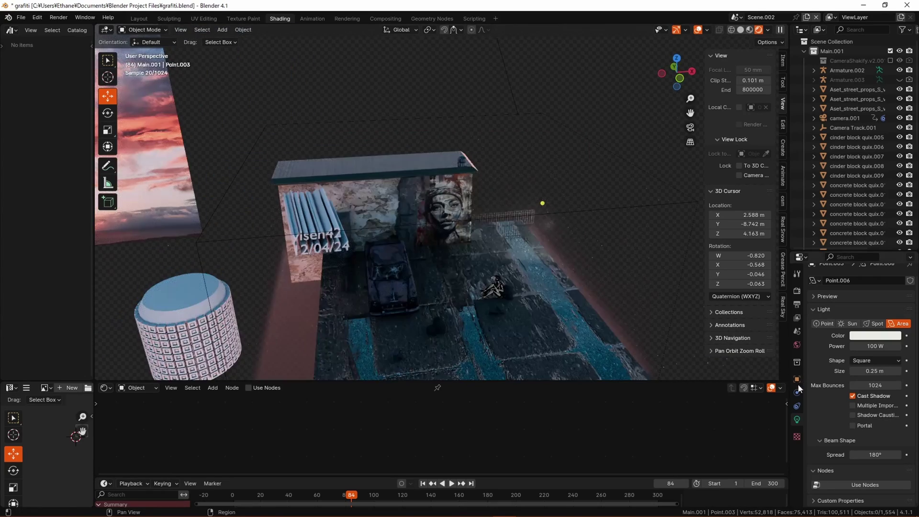
Step: Turn off the transparent film background to see the environment sky around the whole scene
{"action": "left_click", "coordinate": [797, 291]}
{"action": "scroll", "coordinate": [868, 409], "scroll_direction": "down", "scroll_amount": 20}
{"action": "left_click", "coordinate": [826, 455]}
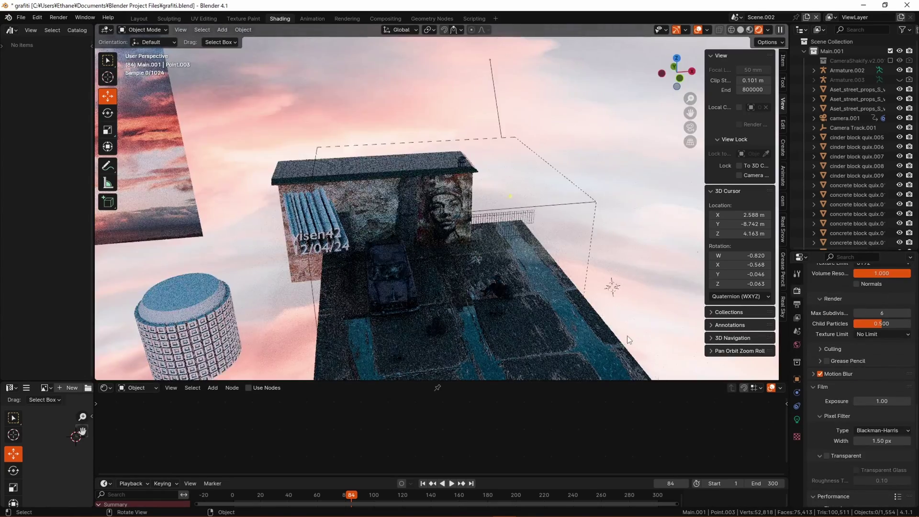
{"action": "scroll", "coordinate": [588, 314], "scroll_direction": "down", "scroll_amount": 6}
{"action": "middle_click_drag", "start_coordinate": [589, 316], "coordinate": [340, 308]}
{"action": "key", "text": "KP_0"}
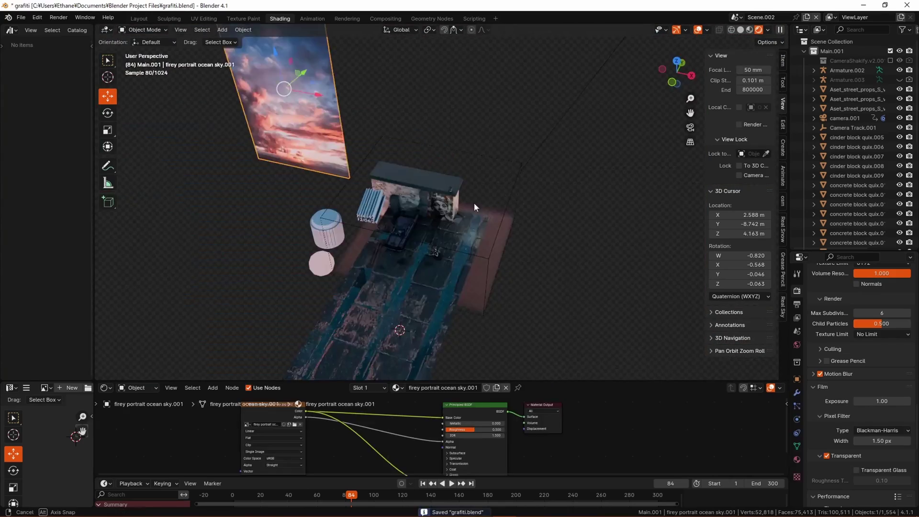
Step: Move the fiery sky image plane about 13 m along X so it stands behind the building and fence
{"action": "middle_click_drag", "start_coordinate": [473, 202], "coordinate": [426, 194]}
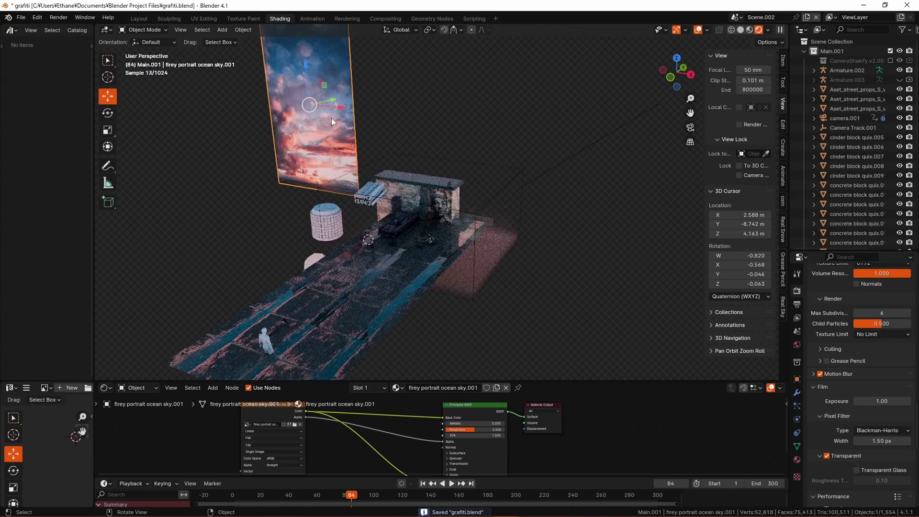
{"action": "left_click_drag", "start_coordinate": [341, 109], "coordinate": [388, 114]}
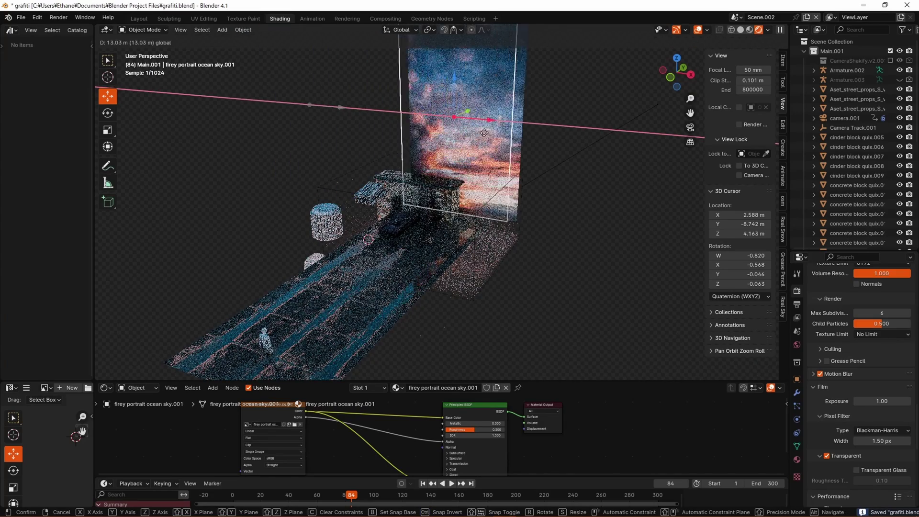
{"action": "left_click", "coordinate": [480, 248]}
Step: Try lowering the sky plane by 4.29 m along Z and check the fence and ground in the camera view
{"action": "key", "text": "KP_0"}
{"action": "scroll", "coordinate": [467, 272], "scroll_direction": "down", "scroll_amount": 4}
{"action": "left_click_drag", "start_coordinate": [384, 76], "coordinate": [392, 177]}
{"action": "middle_click_drag", "start_coordinate": [470, 275], "coordinate": [444, 205], "text": "shift"}
{"action": "scroll", "coordinate": [444, 204], "scroll_direction": "up", "scroll_amount": 4}
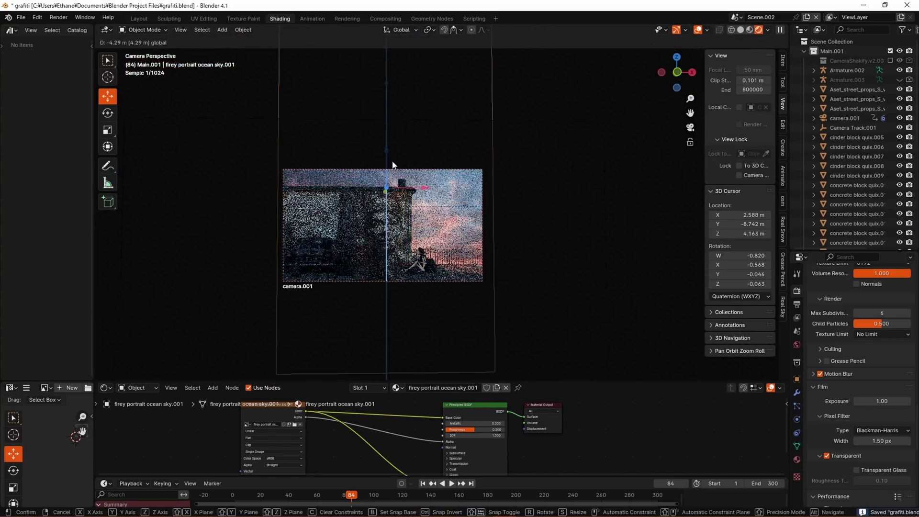
{"action": "scroll", "coordinate": [453, 232], "scroll_direction": "up", "scroll_amount": 5}
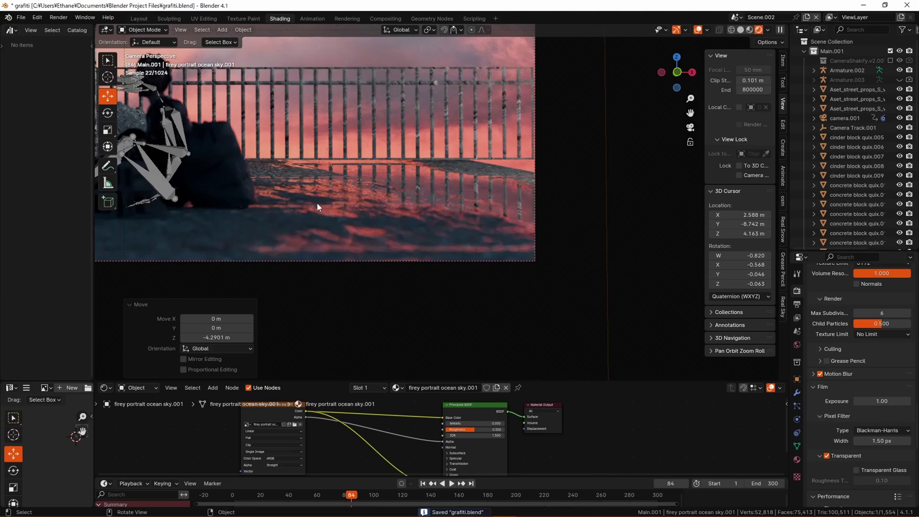
{"action": "middle_click_drag", "start_coordinate": [385, 200], "coordinate": [541, 292], "text": "shift"}
{"action": "scroll", "coordinate": [497, 268], "scroll_direction": "down", "scroll_amount": 6}
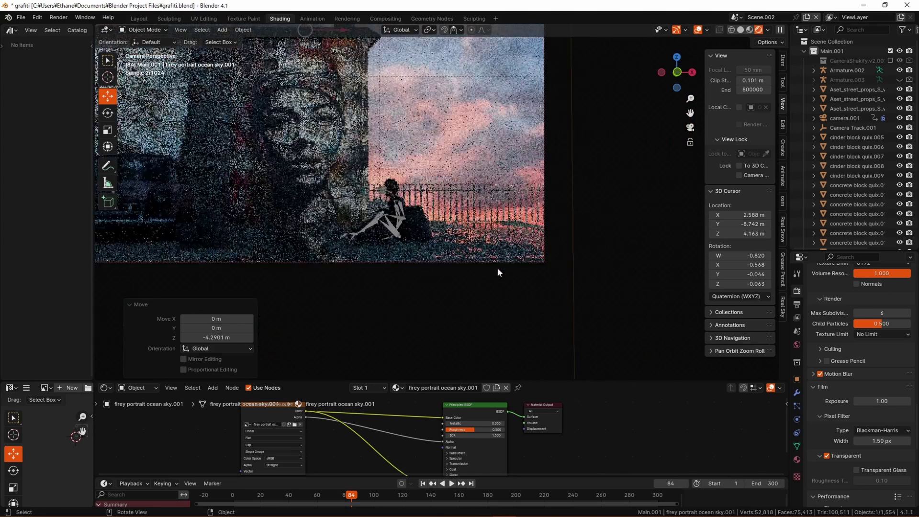
{"action": "key", "text": "ctrl+z"}
Step: Examine the sky plane's image texture and emission settings in its material nodes, and view it through the camera
{"action": "middle_click_drag", "start_coordinate": [487, 211], "coordinate": [474, 219]}
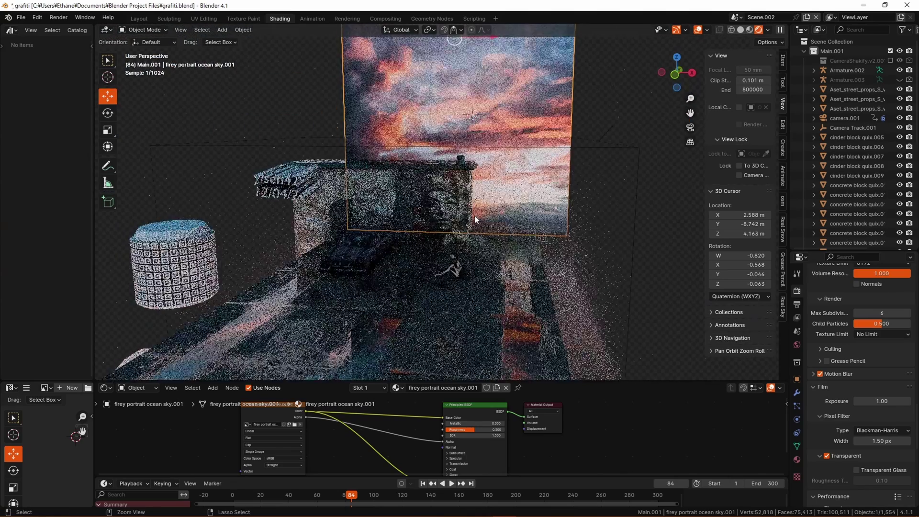
{"action": "key", "text": "ctrl+s"}
{"action": "key", "text": "KP_Decimal"}
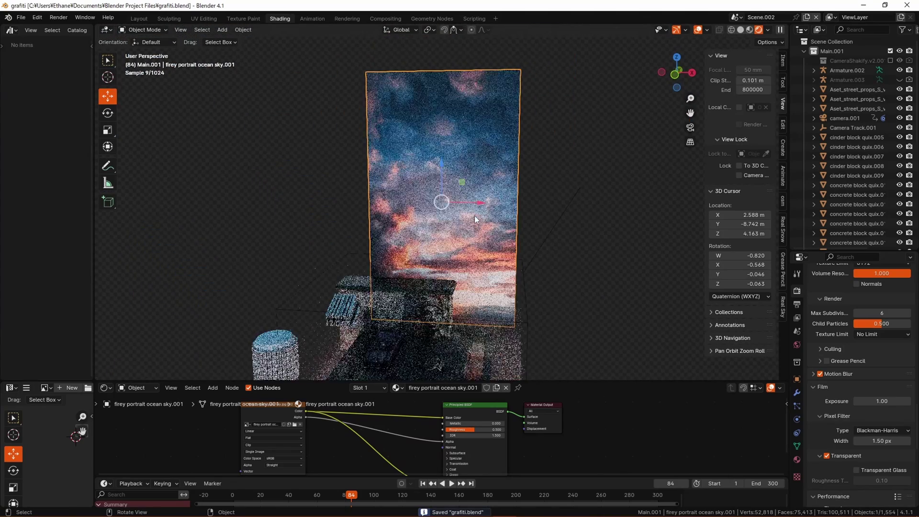
{"action": "left_click_drag", "start_coordinate": [474, 381], "coordinate": [473, 289]}
{"action": "scroll", "coordinate": [394, 381], "scroll_direction": "up", "scroll_amount": 8}
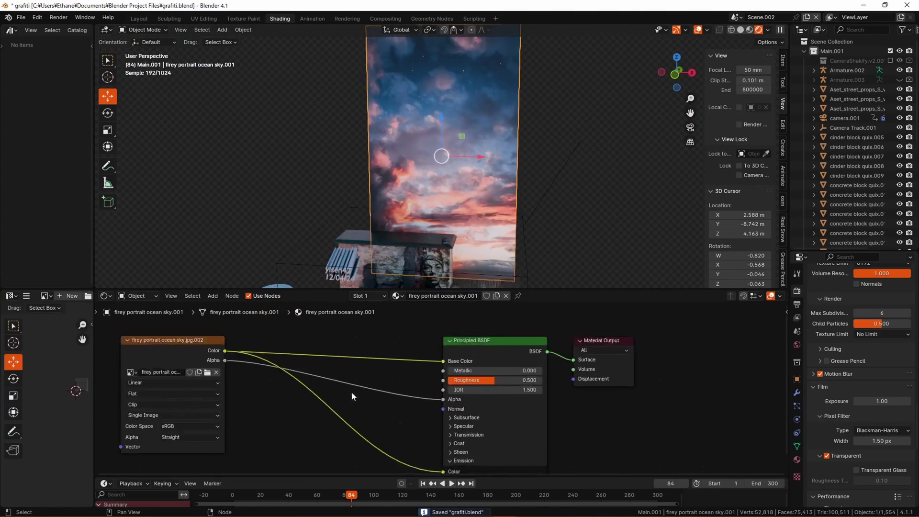
{"action": "middle_click_drag", "start_coordinate": [302, 376], "coordinate": [358, 349]}
{"action": "mouse_move", "coordinate": [177, 316]}
{"action": "left_mouse_down"}
{"action": "mouse_move", "coordinate": [177, 308]}
{"action": "mouse_move", "coordinate": [175, 316]}
{"action": "left_mouse_up"}
{"action": "middle_click_drag", "start_coordinate": [527, 463], "coordinate": [523, 422]}
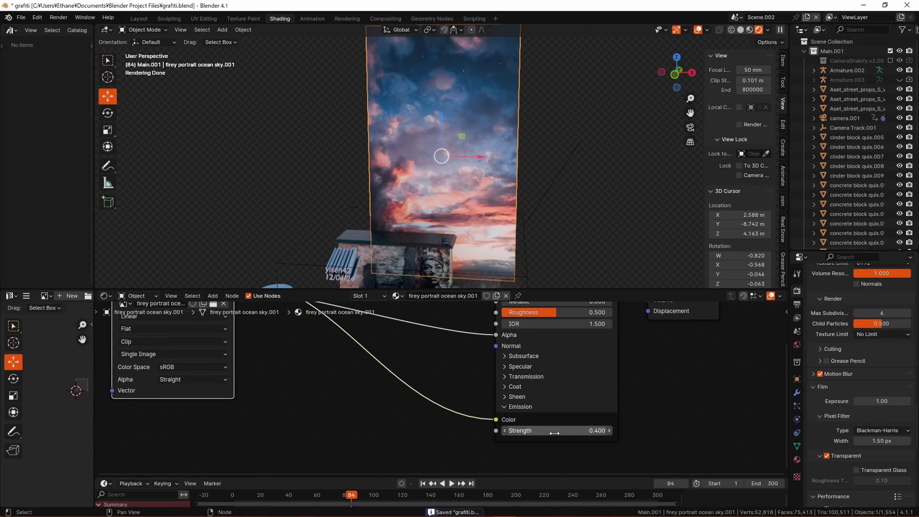
{"action": "key", "text": "KP_0"}
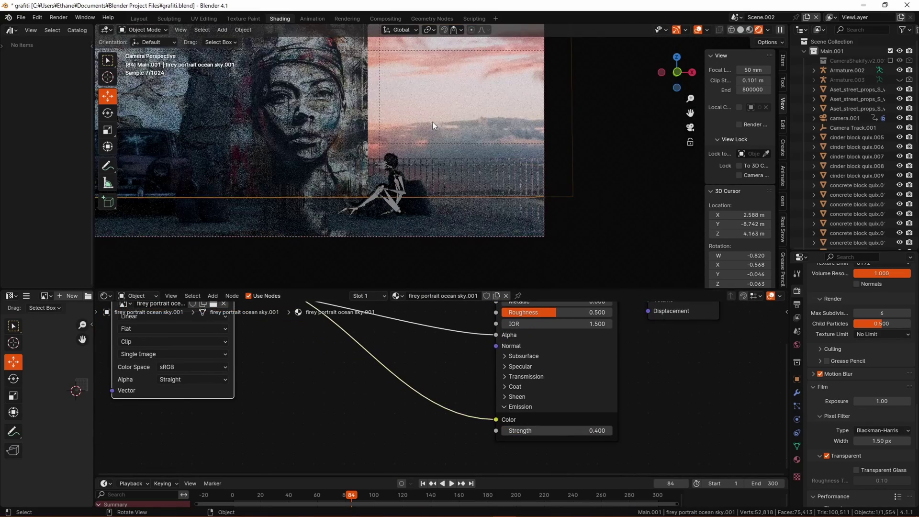
Step: Inspect the materials of the road, sky plane and face mural in the camera view, ending on the seated figure's armature
{"action": "key", "text": "ctrl+s"}
{"action": "scroll", "coordinate": [393, 120], "scroll_direction": "up", "scroll_amount": 4}
{"action": "left_click", "coordinate": [546, 232]}
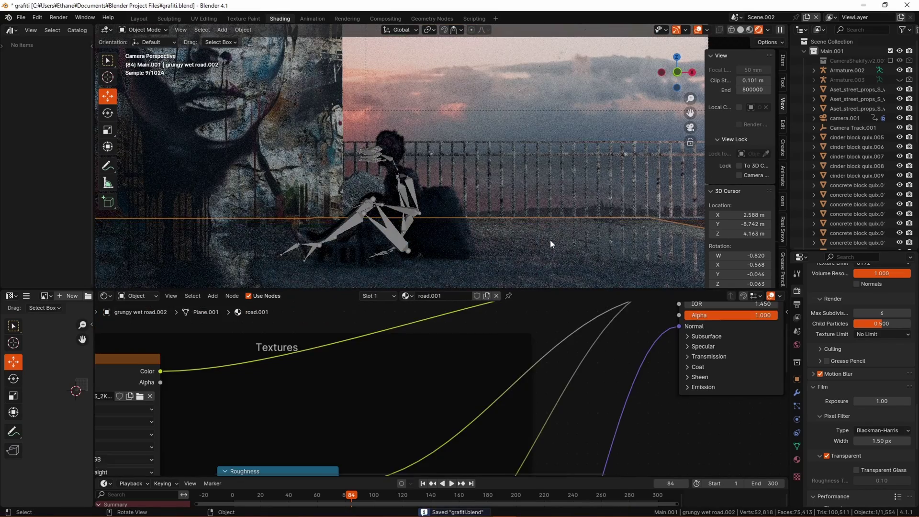
{"action": "left_click", "coordinate": [533, 139]}
{"action": "left_click", "coordinate": [533, 138]}
{"action": "scroll", "coordinate": [531, 114], "scroll_direction": "down", "scroll_amount": 4}
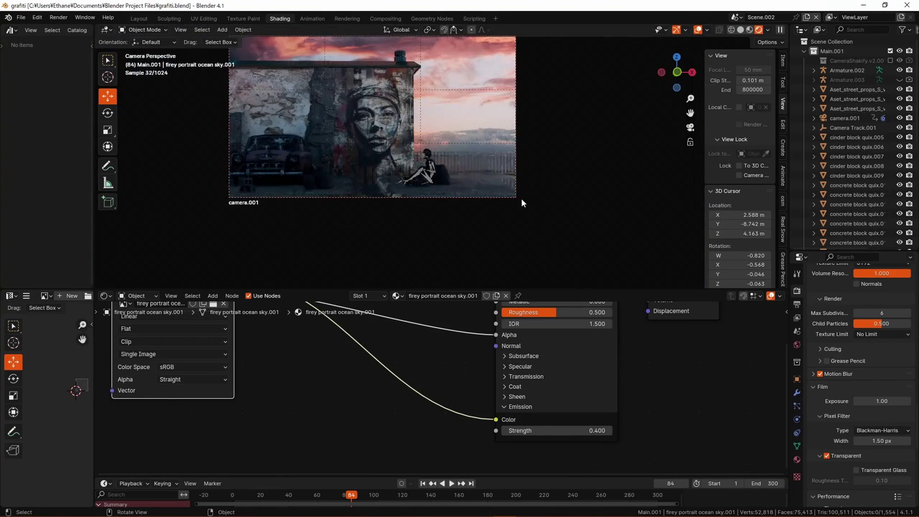
{"action": "scroll", "coordinate": [462, 154], "scroll_direction": "up", "scroll_amount": 4}
{"action": "left_click", "coordinate": [354, 145]}
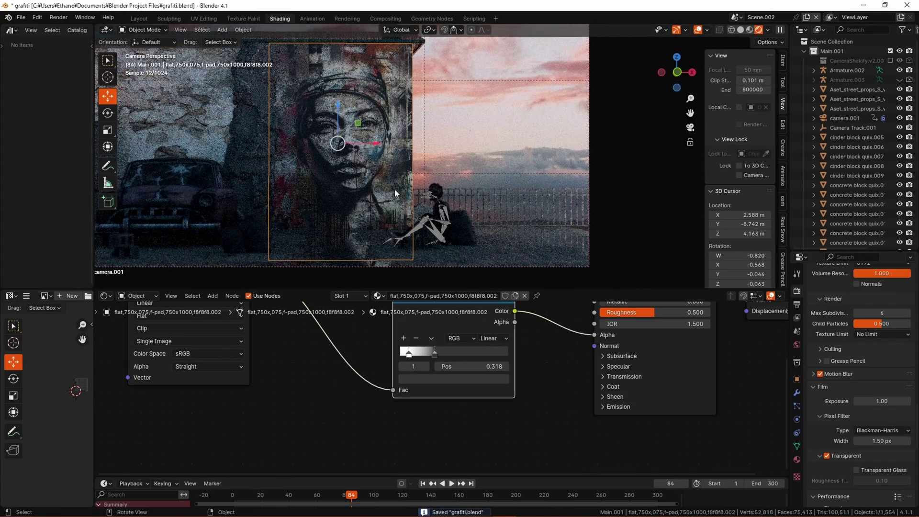
{"action": "left_click", "coordinate": [445, 236]}
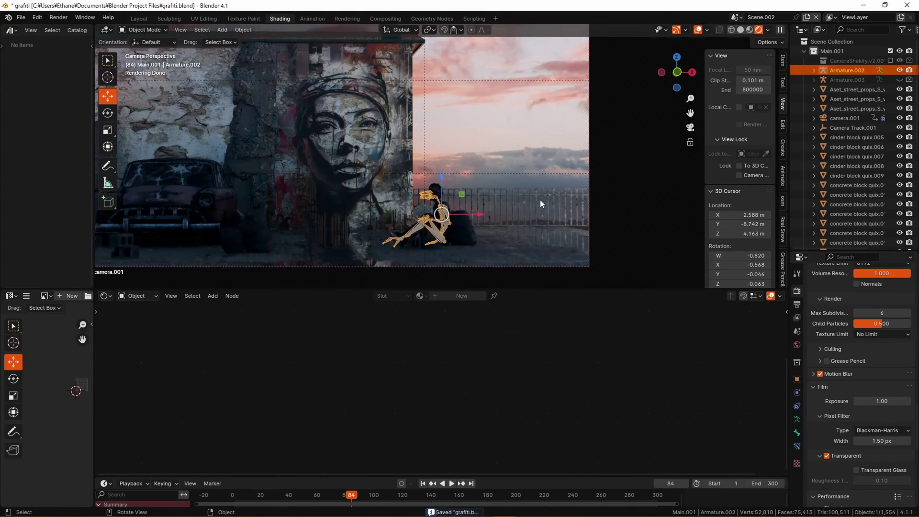
Step: Select the area light near the fence using solid shading, return to the camera view and save the file
{"action": "middle_click_drag", "start_coordinate": [540, 199], "coordinate": [579, 173]}
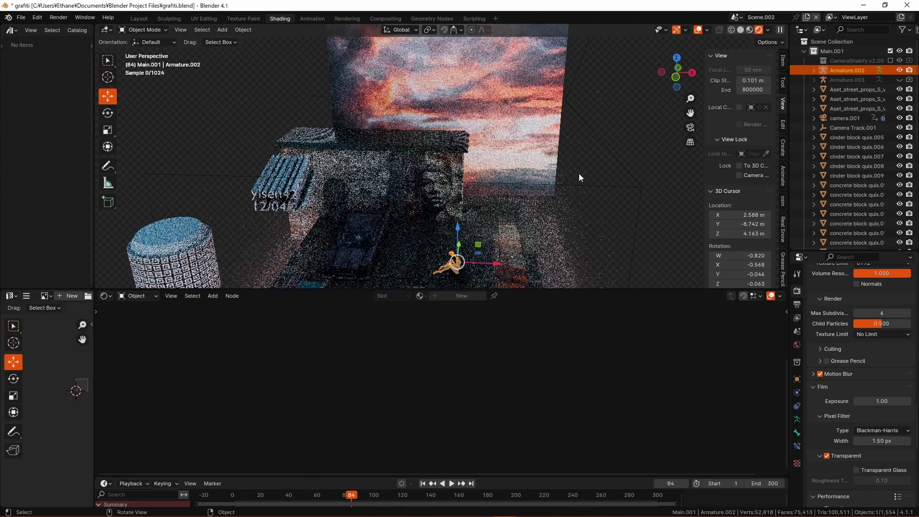
{"action": "left_click", "coordinate": [741, 30]}
{"action": "left_click", "coordinate": [520, 208]}
{"action": "left_click", "coordinate": [525, 198]}
{"action": "key", "text": "KP_0"}
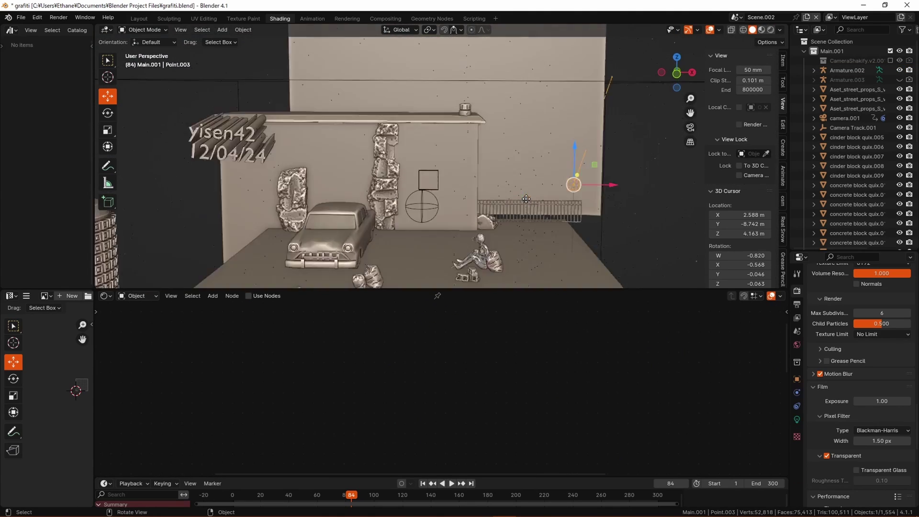
{"action": "key", "text": "ctrl+s"}
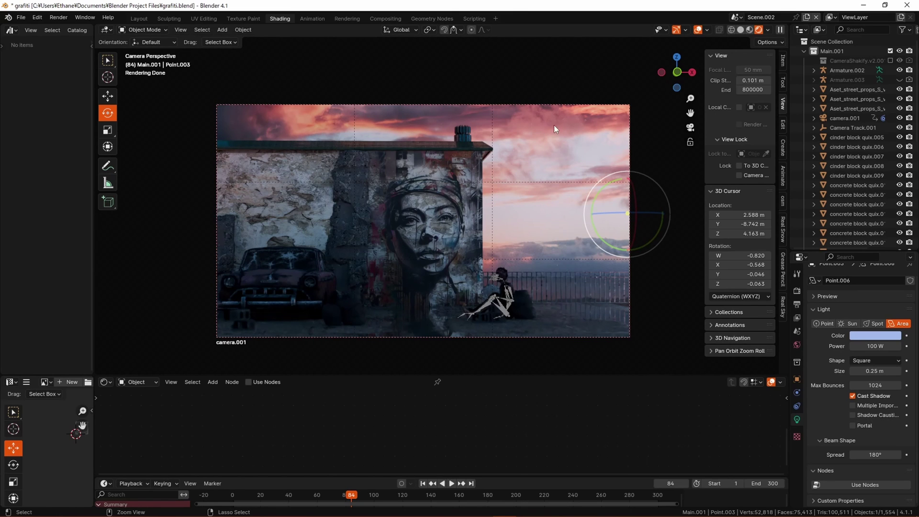
Step: Check the fence-side area light's color and its effect on the scene from outside and through the camera
{"action": "left_click", "coordinate": [856, 337]}
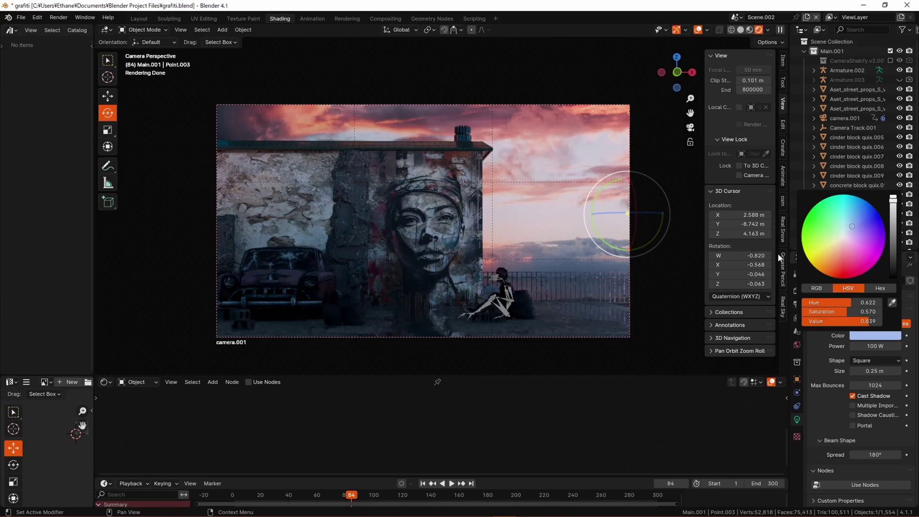
{"action": "middle_click_drag", "start_coordinate": [556, 250], "coordinate": [527, 260]}
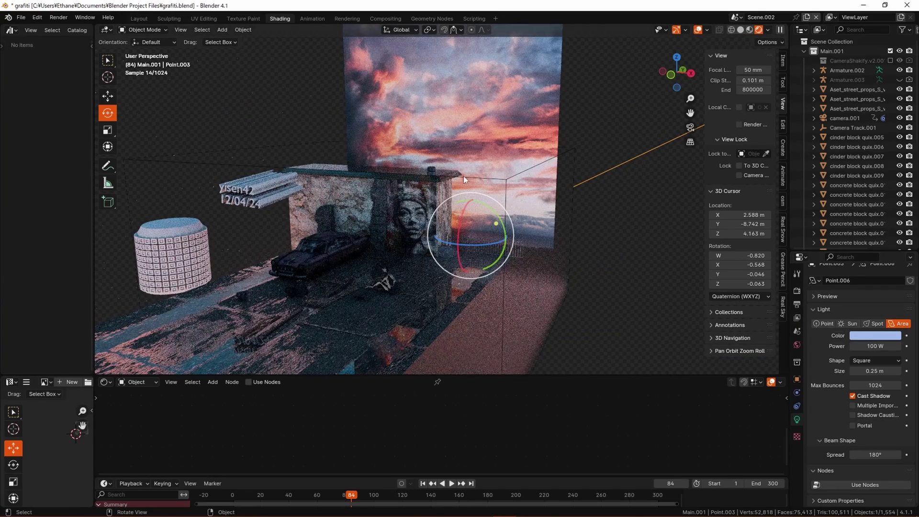
{"action": "key", "text": "KP_0"}
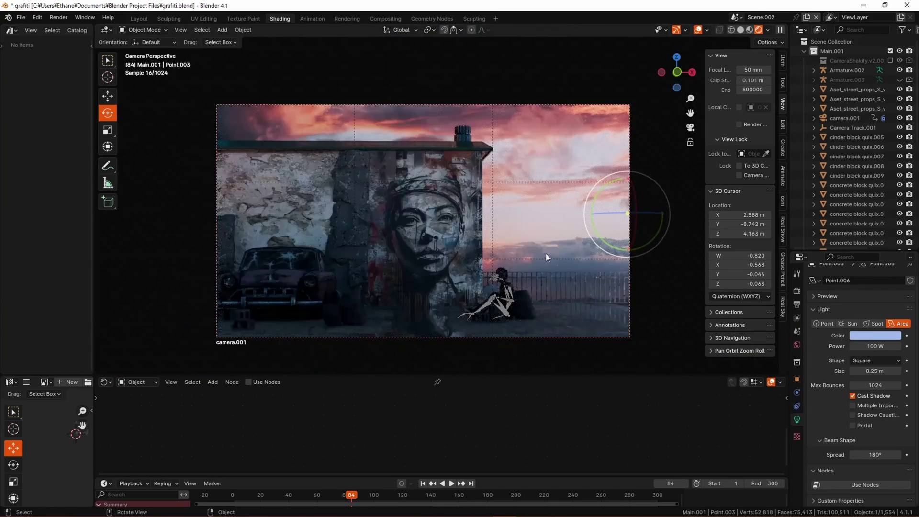
{"action": "key", "text": "ctrl+s"}
{"action": "key", "text": "KP_0"}
{"action": "middle_click_drag", "start_coordinate": [585, 252], "coordinate": [480, 191]}
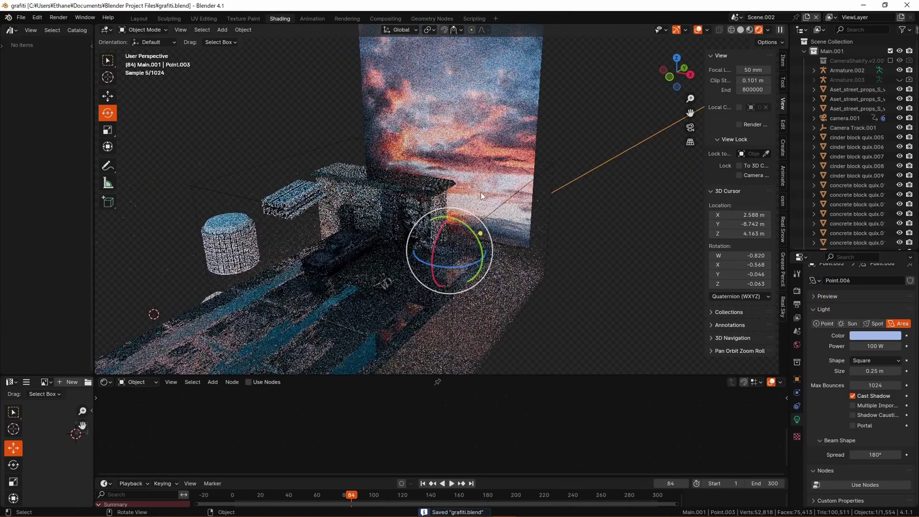
{"action": "key", "text": "KP_0"}
Step: Change the fence-side area light's color to a pink sampled from the sky with the eyedropper
{"action": "left_click", "coordinate": [875, 336]}
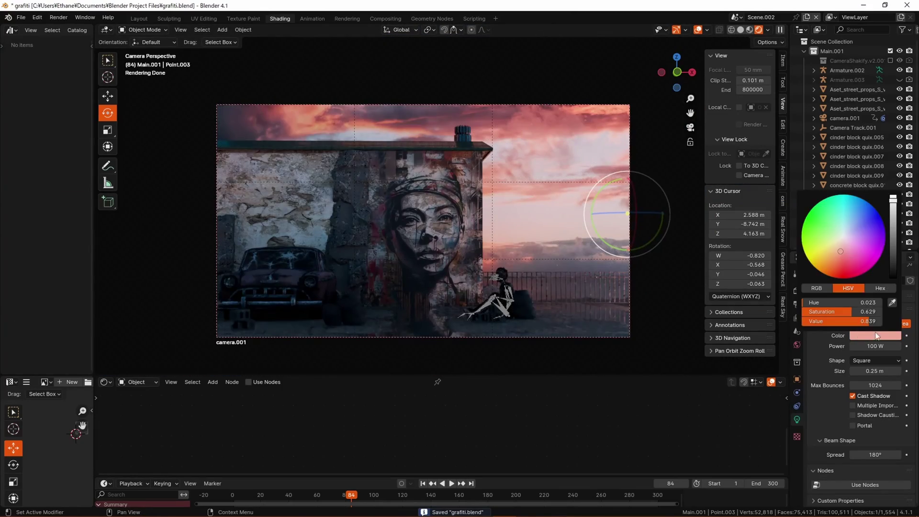
{"action": "left_click", "coordinate": [894, 303]}
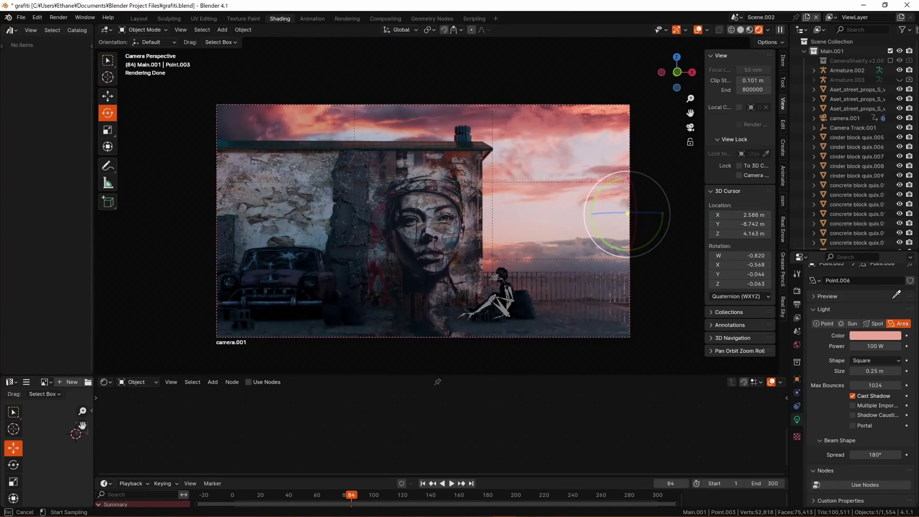
{"action": "left_click", "coordinate": [529, 123]}
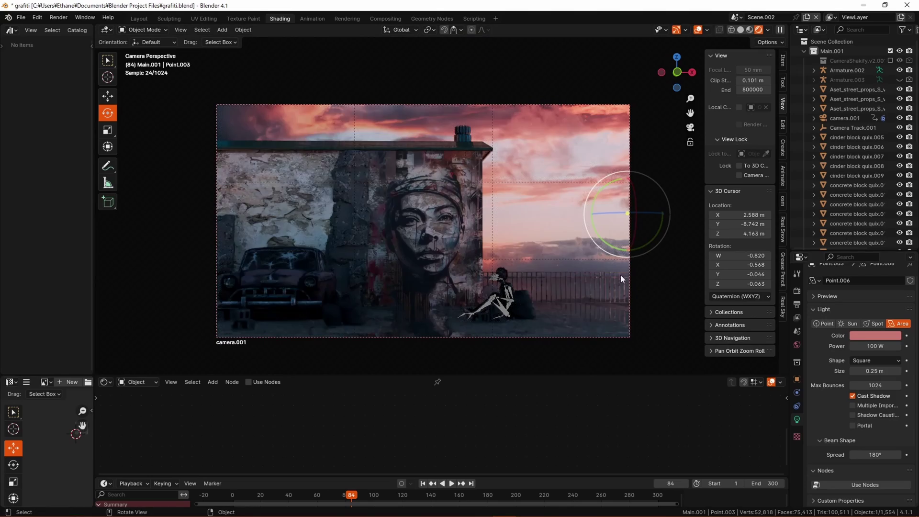
Step: Check the pink light on the mural, seated figure and fence, and save the file
{"action": "scroll", "coordinate": [522, 172], "scroll_direction": "up", "scroll_amount": 3}
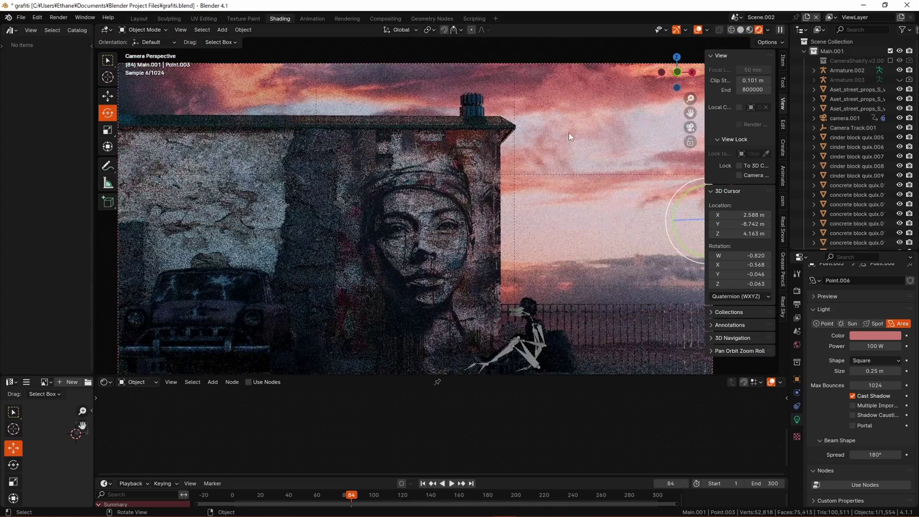
{"action": "scroll", "coordinate": [569, 134], "scroll_direction": "down", "scroll_amount": 4}
{"action": "middle_click_drag", "start_coordinate": [548, 165], "coordinate": [638, 324]}
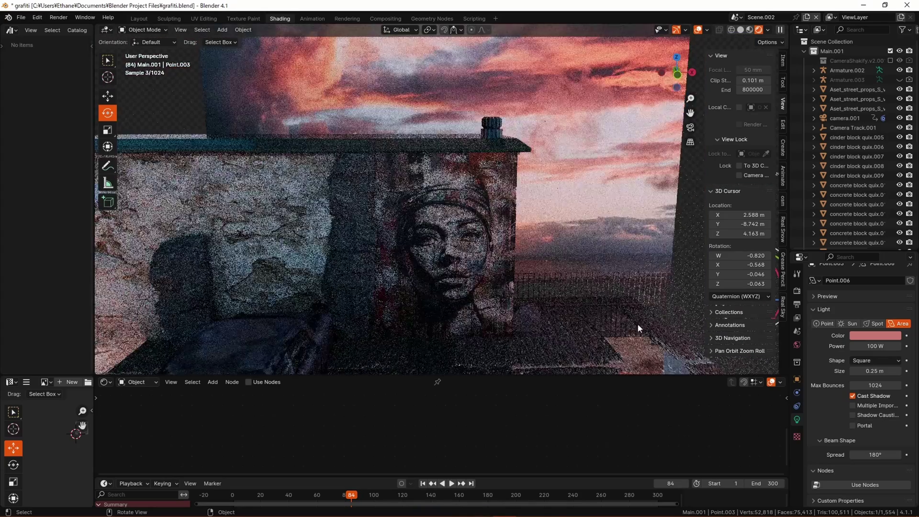
{"action": "key", "text": "KP_0"}
{"action": "scroll", "coordinate": [610, 311], "scroll_direction": "up", "scroll_amount": 6}
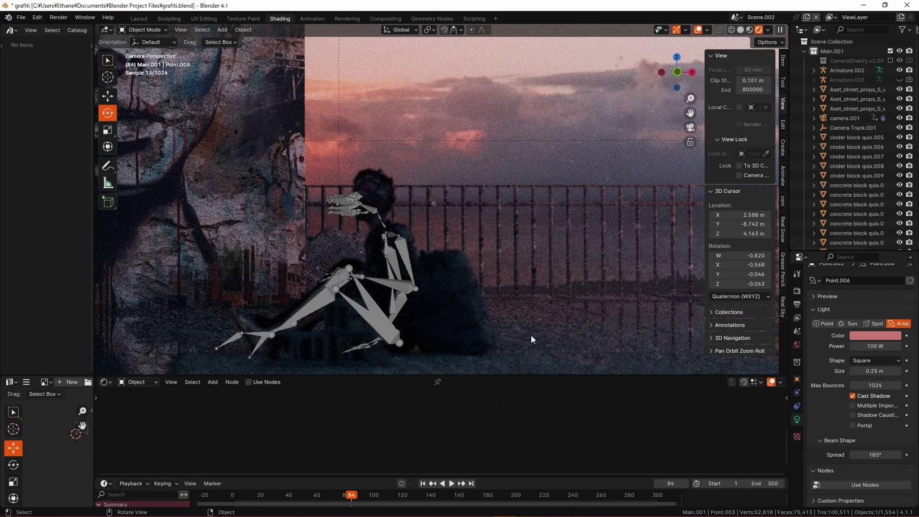
{"action": "scroll", "coordinate": [508, 248], "scroll_direction": "down", "scroll_amount": 5}
{"action": "key", "text": "ctrl+s"}
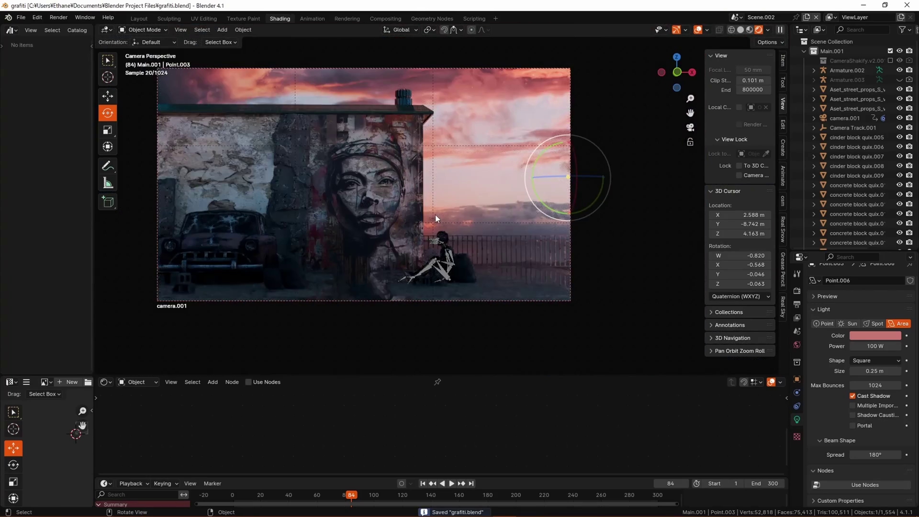
Step: Try deleting the pink area light to compare the mural and fence without it
{"action": "key", "text": "Delete"}
{"action": "scroll", "coordinate": [484, 226], "scroll_direction": "up", "scroll_amount": 3}
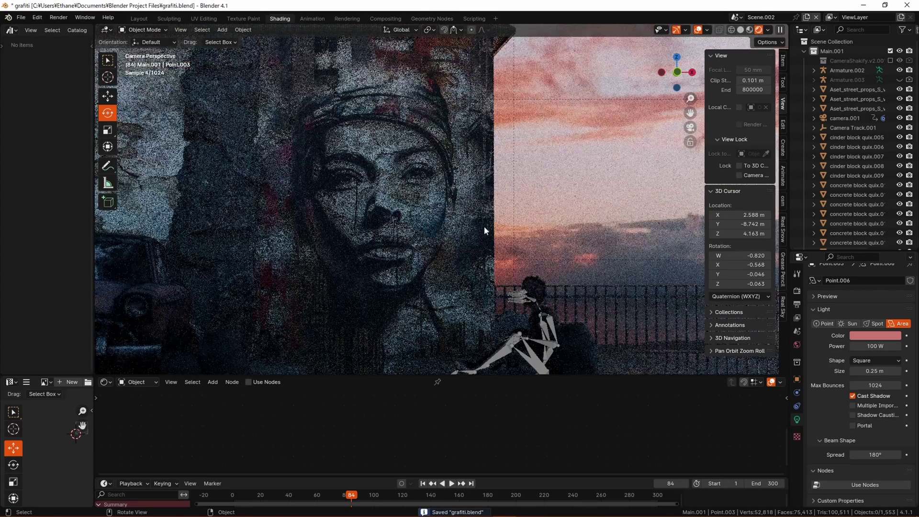
{"action": "key", "text": "ctrl+z"}
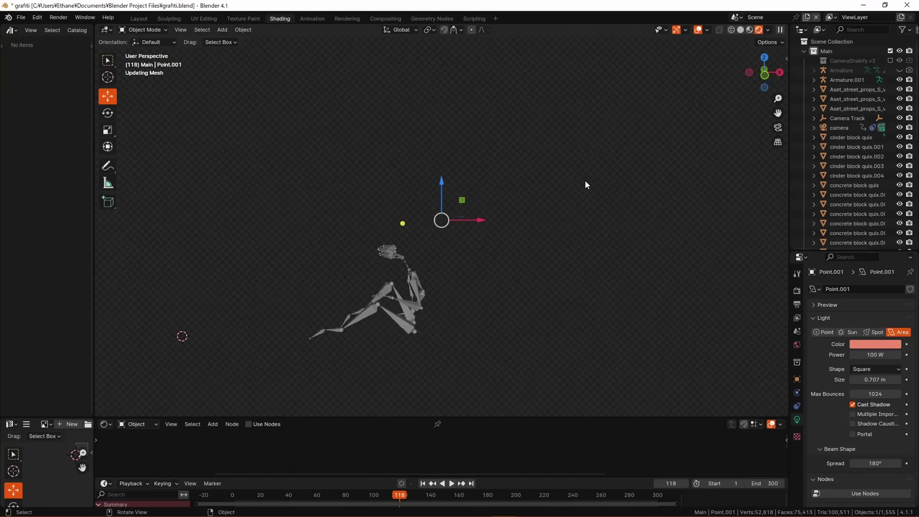
Step: Examine the lighting on the car, mural, seated figure and fence in the camera view of the original scene
{"action": "key", "text": "KP_0"}
{"action": "key", "text": "ctrl+s"}
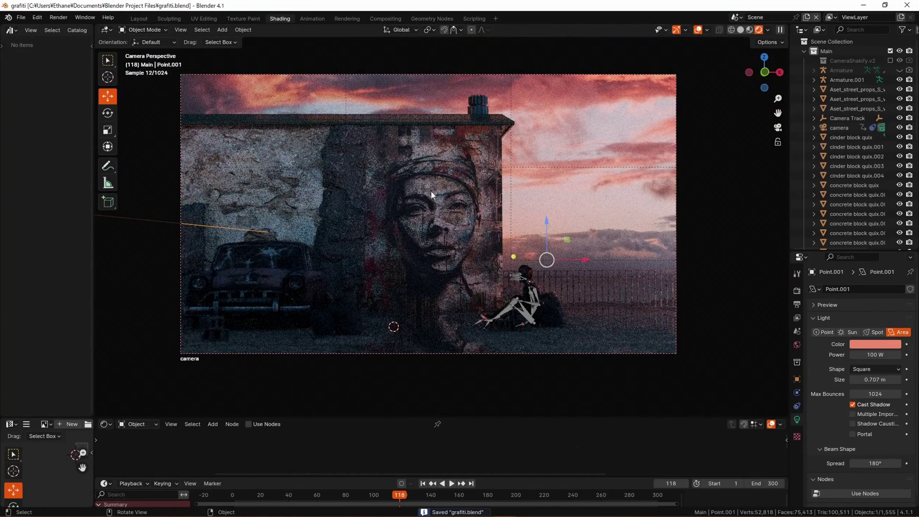
{"action": "left_click", "coordinate": [456, 220]}
{"action": "left_click", "coordinate": [544, 274]}
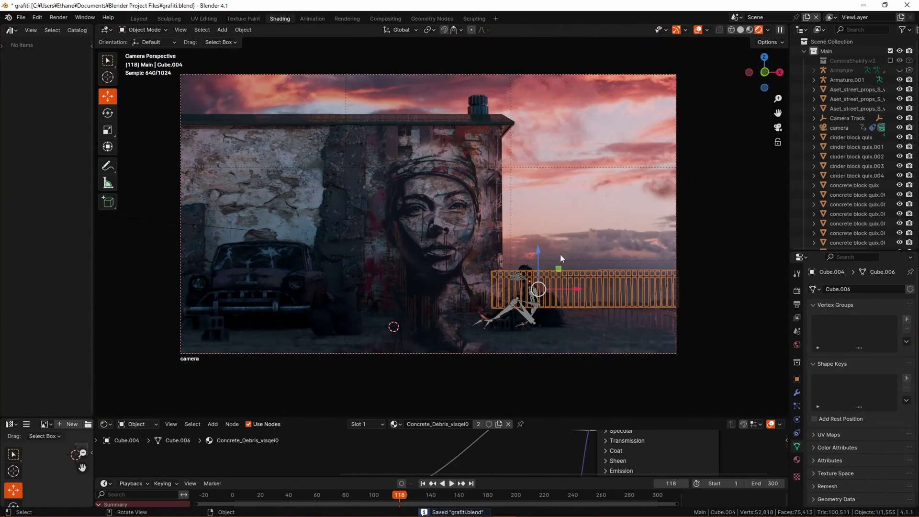
{"action": "middle_click_drag", "start_coordinate": [498, 283], "coordinate": [421, 274]}
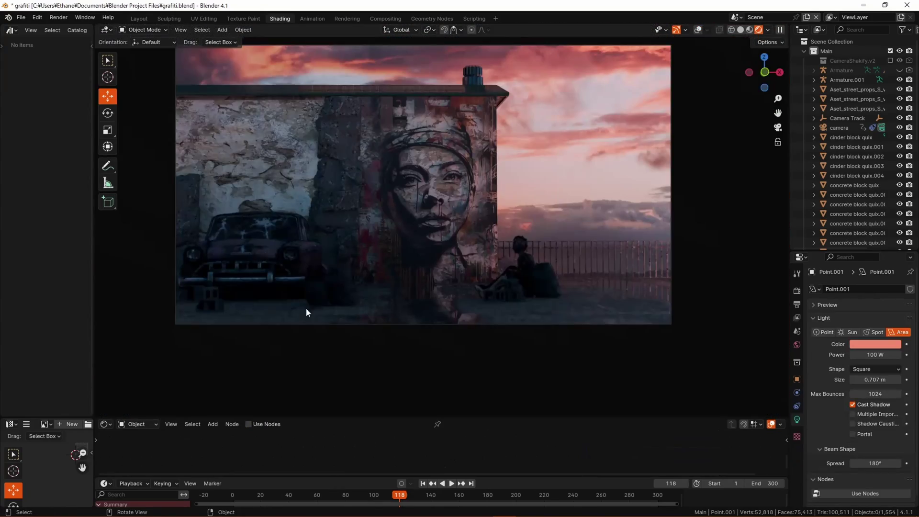
{"action": "scroll", "coordinate": [454, 248], "scroll_direction": "up", "scroll_amount": 5}
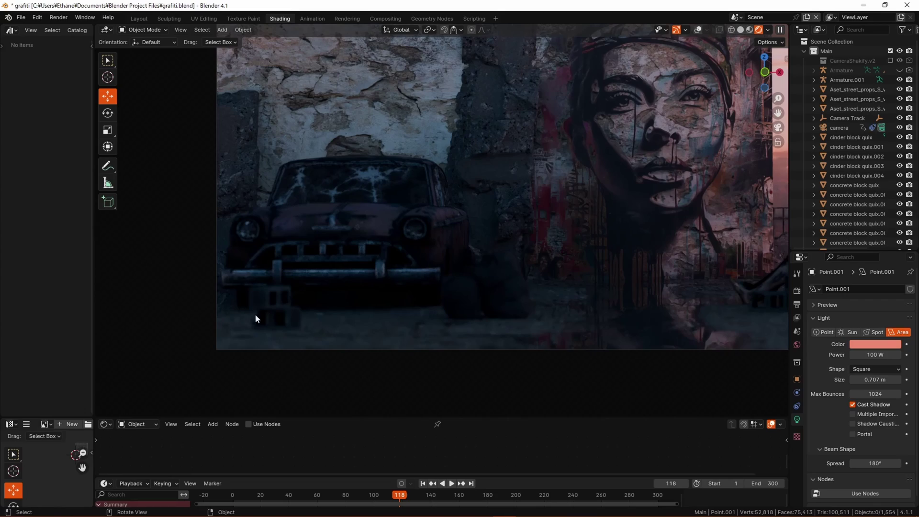
{"action": "scroll", "coordinate": [498, 255], "scroll_direction": "down", "scroll_amount": 2}
{"action": "middle_click_drag", "start_coordinate": [694, 217], "coordinate": [493, 244], "text": "shift"}
{"action": "middle_click_drag", "start_coordinate": [654, 268], "coordinate": [558, 287], "text": "shift"}
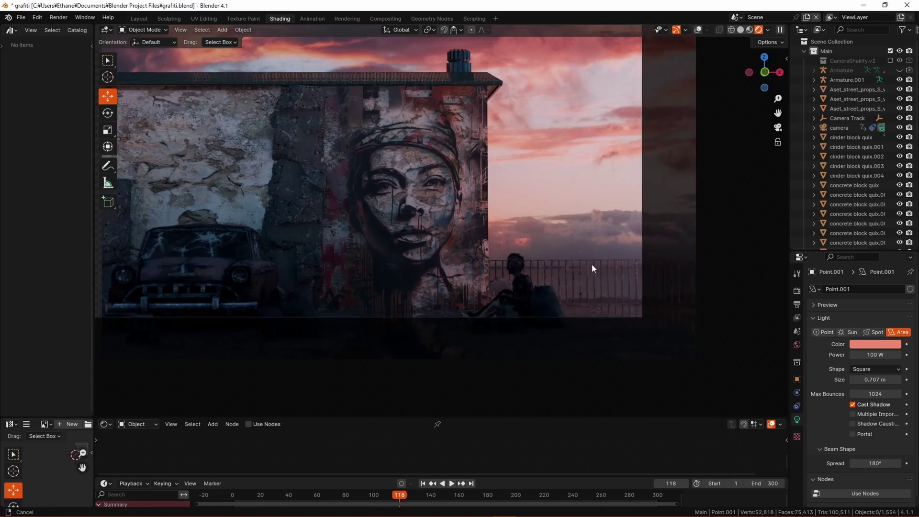
Step: Inspect the seated figure, fence and mural without the pink light, with the viewport overlays hidden
{"action": "scroll", "coordinate": [592, 263], "scroll_direction": "up", "scroll_amount": 4}
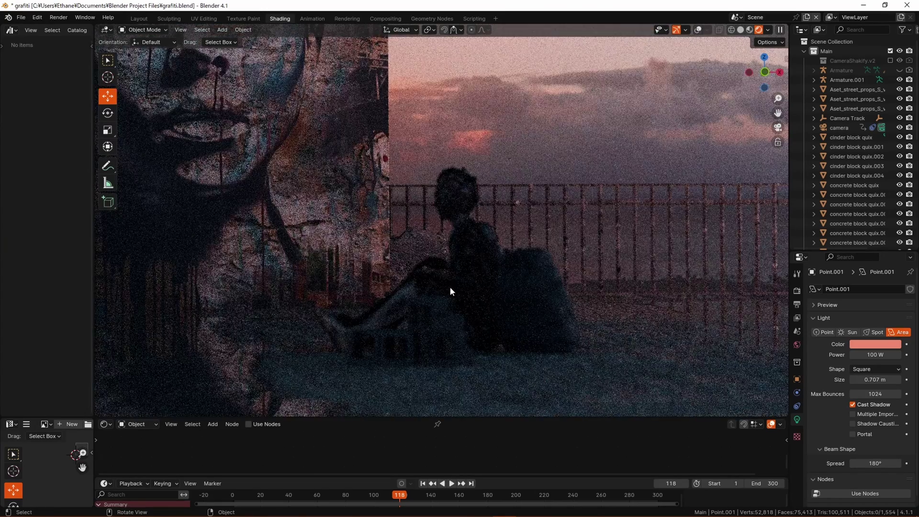
{"action": "scroll", "coordinate": [449, 286], "scroll_direction": "down", "scroll_amount": 4}
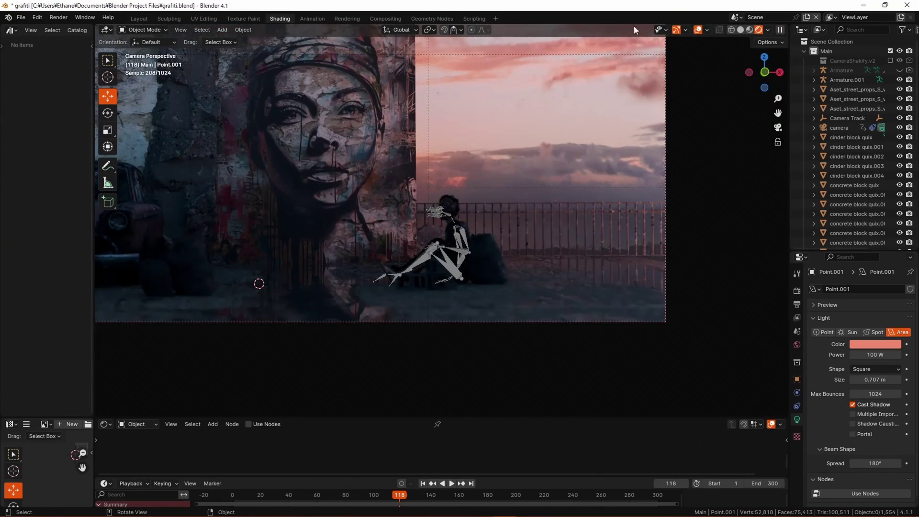
{"action": "left_click", "coordinate": [698, 30]}
{"action": "scroll", "coordinate": [531, 271], "scroll_direction": "up", "scroll_amount": 4}
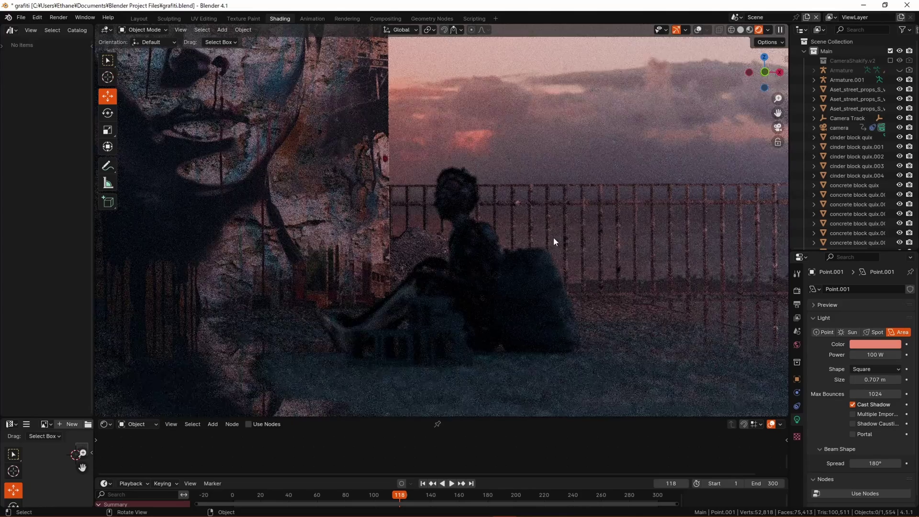
{"action": "scroll", "coordinate": [554, 240], "scroll_direction": "down", "scroll_amount": 4}
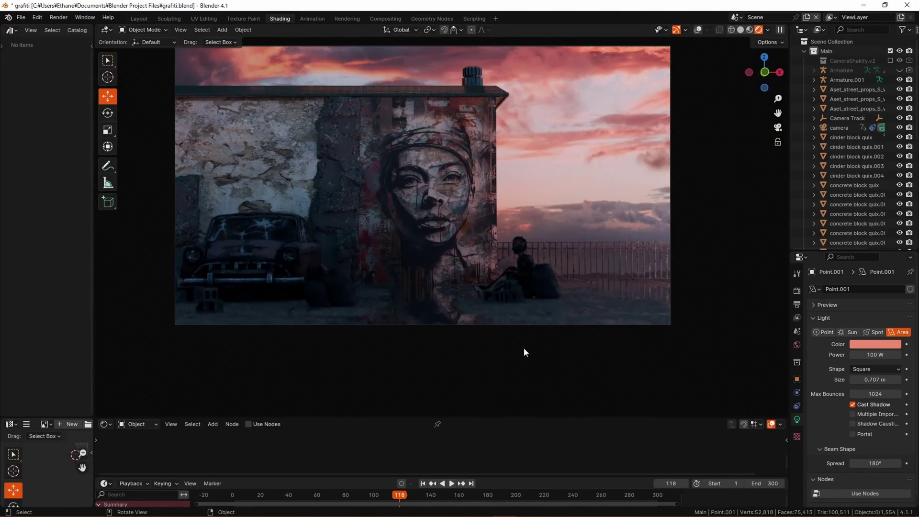
Step: Undo the deletion of the Point.001 area light near the seated figure
{"action": "key", "text": "ctrl+z"}
{"action": "middle_click_drag", "start_coordinate": [668, 300], "coordinate": [667, 299], "text": "shift"}
{"action": "left_click", "coordinate": [669, 304]}
{"action": "scroll", "coordinate": [616, 225], "scroll_direction": "up", "scroll_amount": 4}
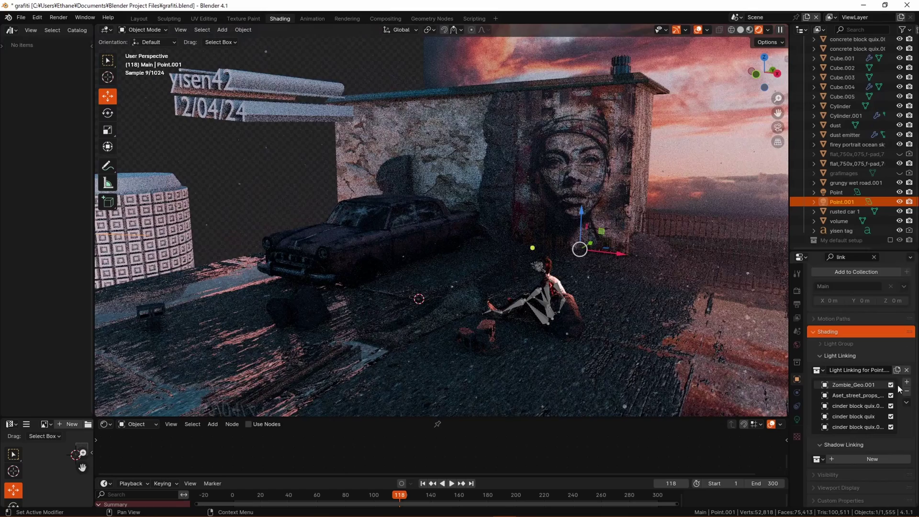
Step: Try removing the light linking collection from the Point.001 area light, compare the camera view without overlays, and undo the removal
{"action": "left_click", "coordinate": [907, 370]}
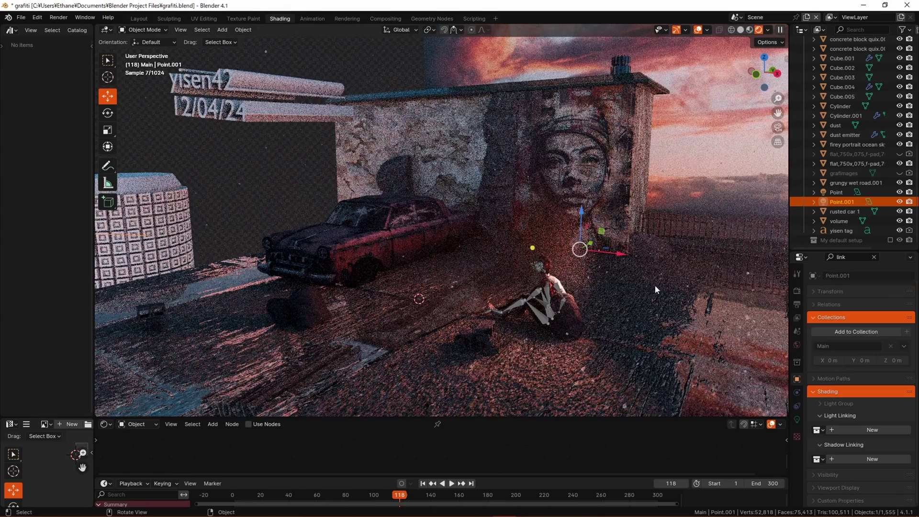
{"action": "key", "text": "KP_0"}
{"action": "left_click", "coordinate": [698, 30]}
{"action": "scroll", "coordinate": [636, 156], "scroll_direction": "down", "scroll_amount": 3}
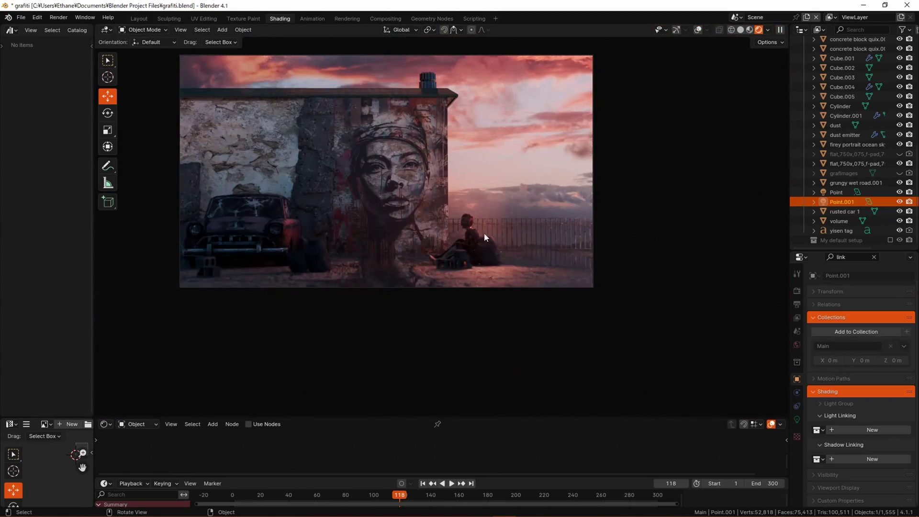
{"action": "scroll", "coordinate": [484, 233], "scroll_direction": "up", "scroll_amount": 5}
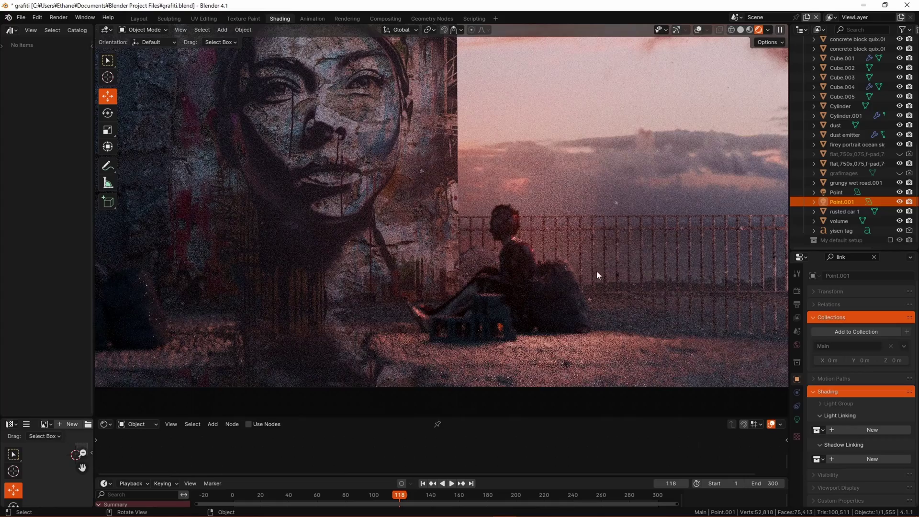
{"action": "scroll", "coordinate": [543, 216], "scroll_direction": "down", "scroll_amount": 5}
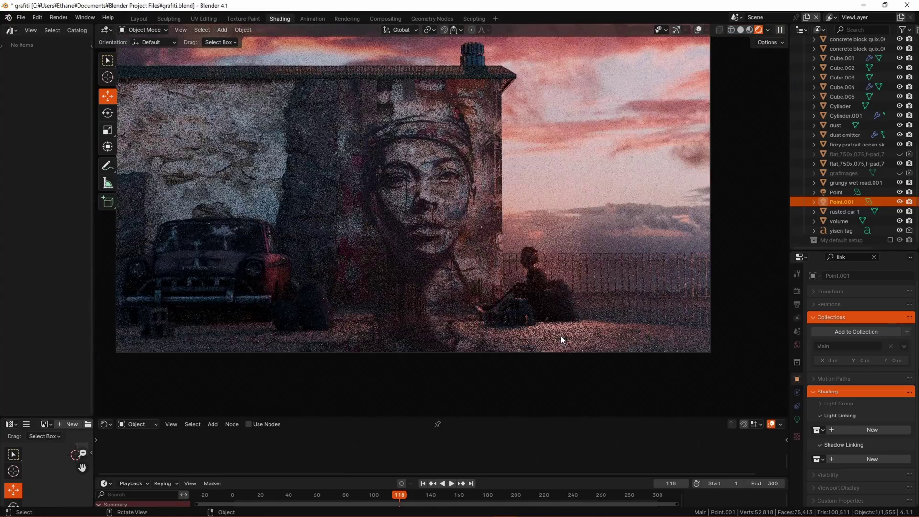
{"action": "key", "text": "ctrl+z"}
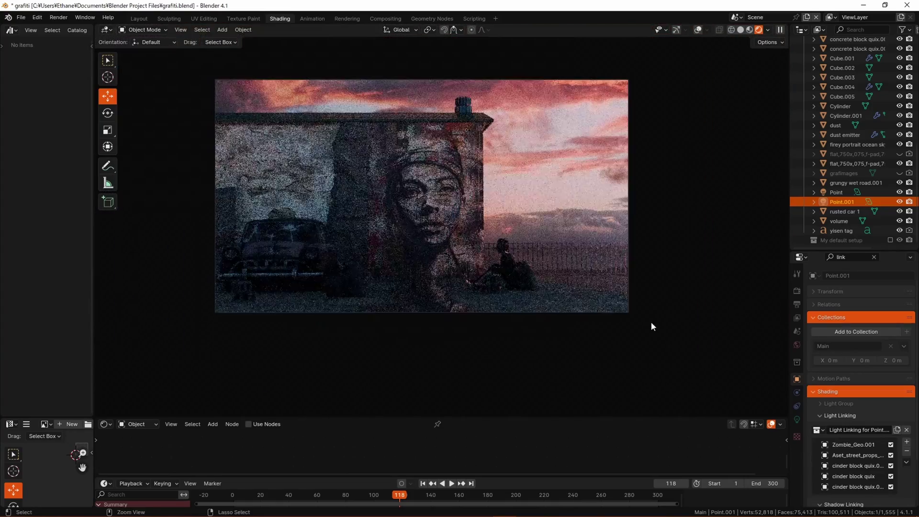
Step: Examine how the linked pink light falls on the seated figure, foot and cinder blocks up close, and return to the camera view
{"action": "scroll", "coordinate": [618, 329], "scroll_direction": "up", "scroll_amount": 1}
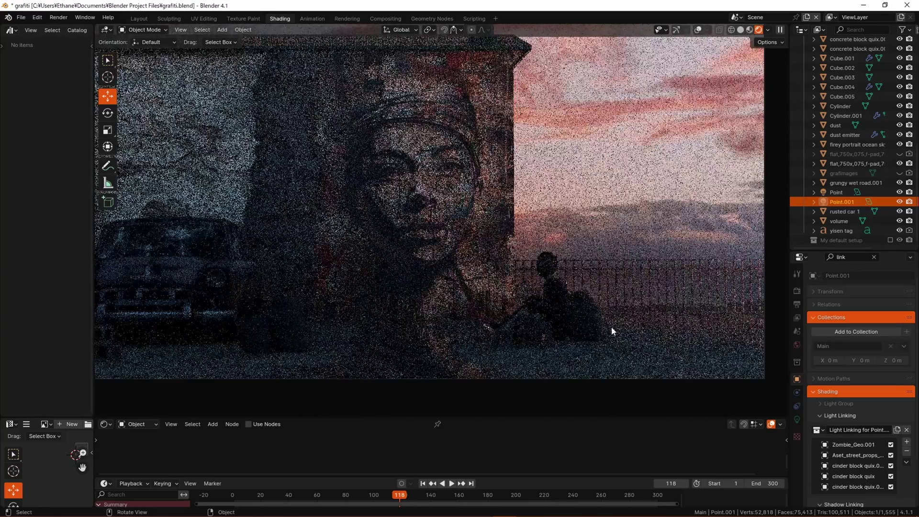
{"action": "middle_click_drag", "start_coordinate": [612, 329], "coordinate": [527, 331]}
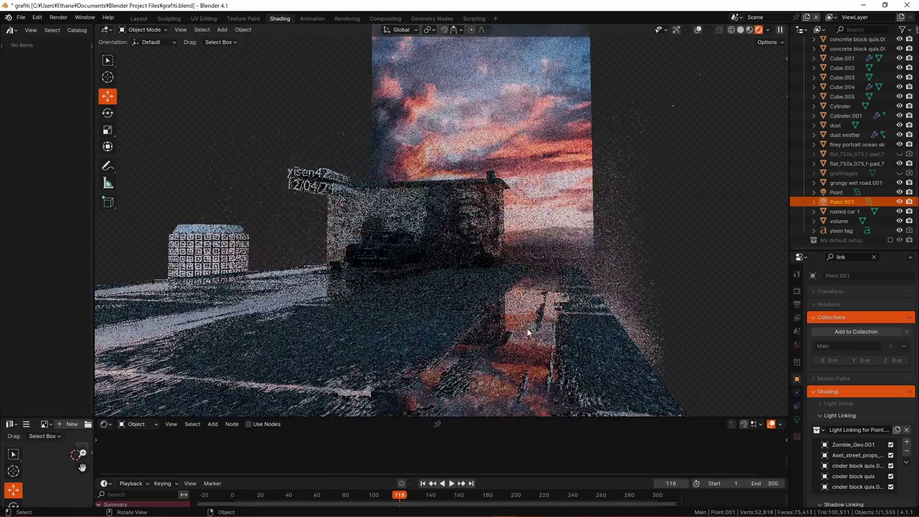
{"action": "scroll", "coordinate": [533, 295], "scroll_direction": "up", "scroll_amount": 3}
{"action": "middle_click_drag", "start_coordinate": [534, 296], "coordinate": [567, 233]}
{"action": "scroll", "coordinate": [568, 233], "scroll_direction": "up", "scroll_amount": 3}
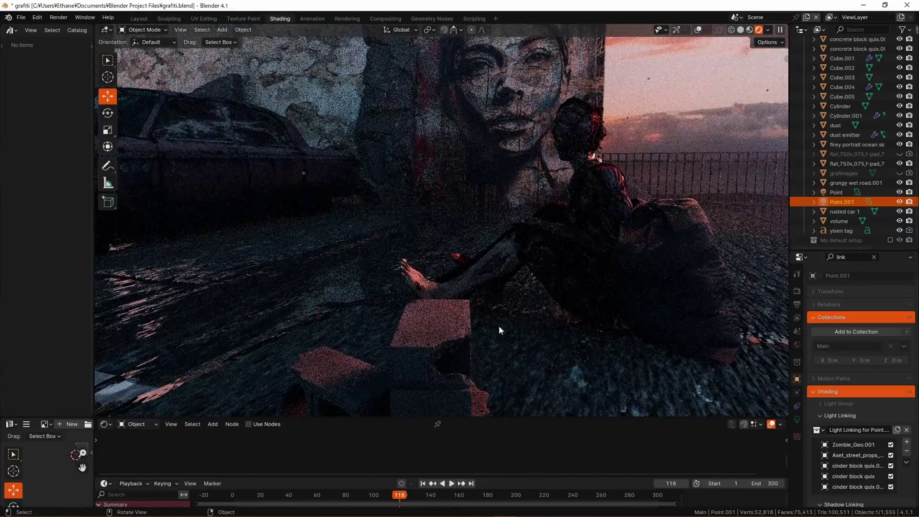
{"action": "middle_click_drag", "start_coordinate": [498, 326], "coordinate": [585, 201]}
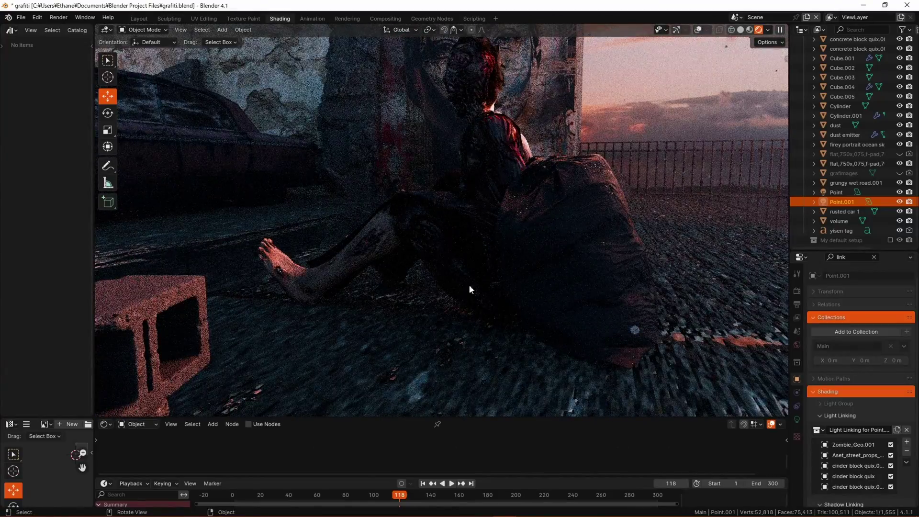
{"action": "middle_click_drag", "start_coordinate": [469, 287], "coordinate": [532, 288]}
{"action": "scroll", "coordinate": [611, 252], "scroll_direction": "up", "scroll_amount": 2}
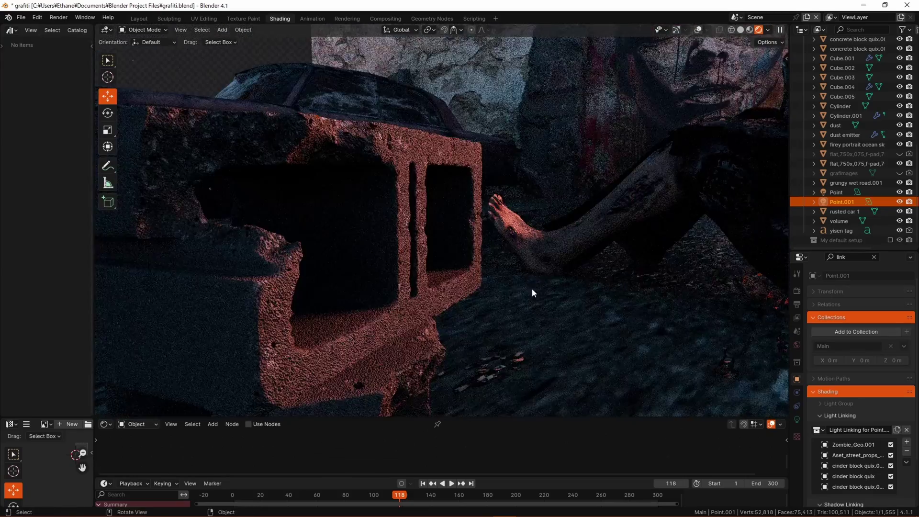
{"action": "key", "text": "KP_0"}
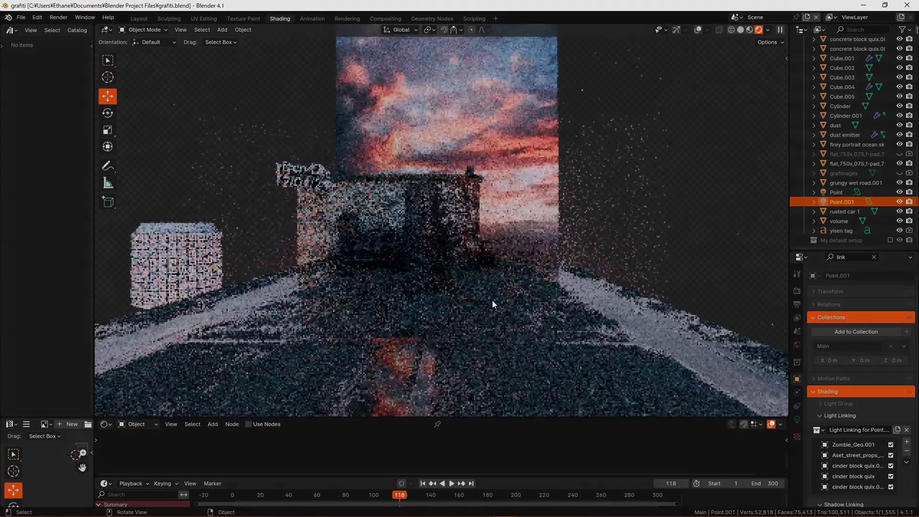